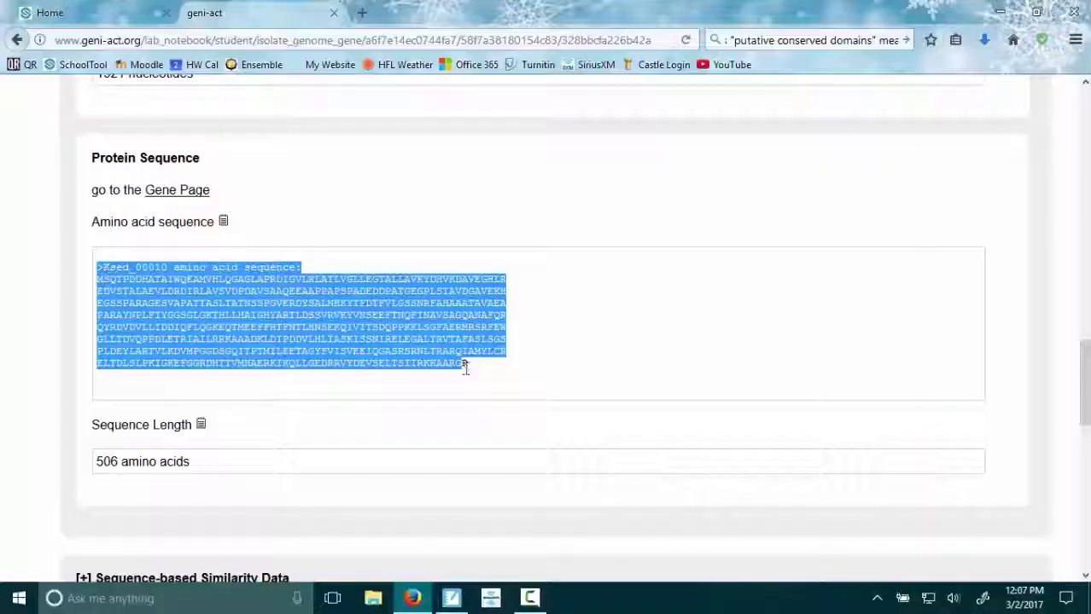
Select the full 506-residue Ksed_00010 amino acid sequence through its last letter.
{"action": "left_click_drag", "start_coordinate": [465, 367], "coordinate": [468, 369]}
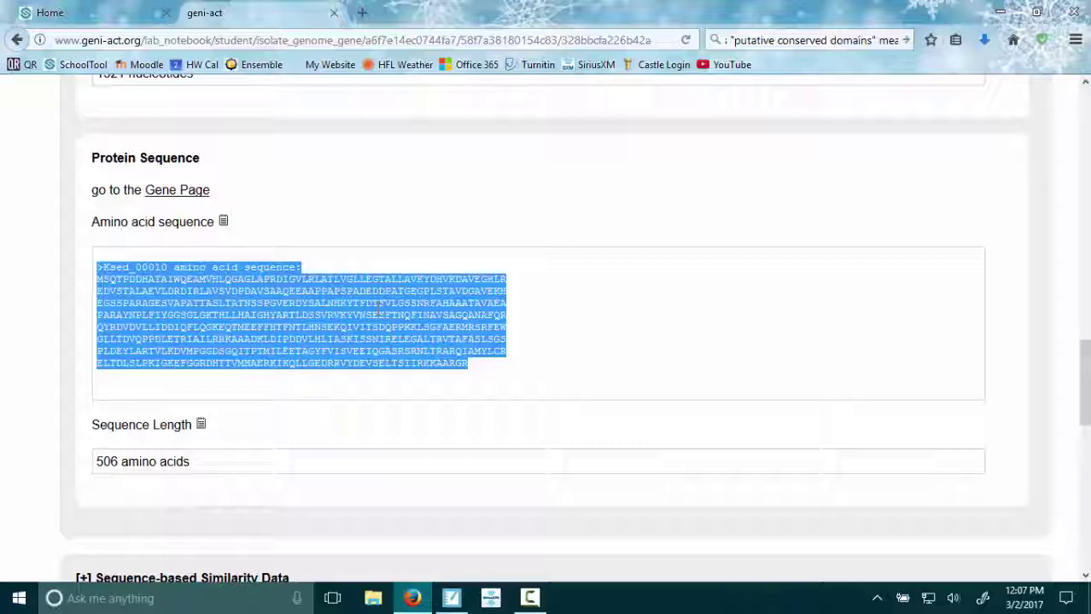
Expand Sequence-based Similarity Data and review BLAST and CDD down to the empty T-Coffee fields.
{"action": "scroll", "coordinate": [322, 329], "scroll_direction": "down", "scroll_amount": 5}
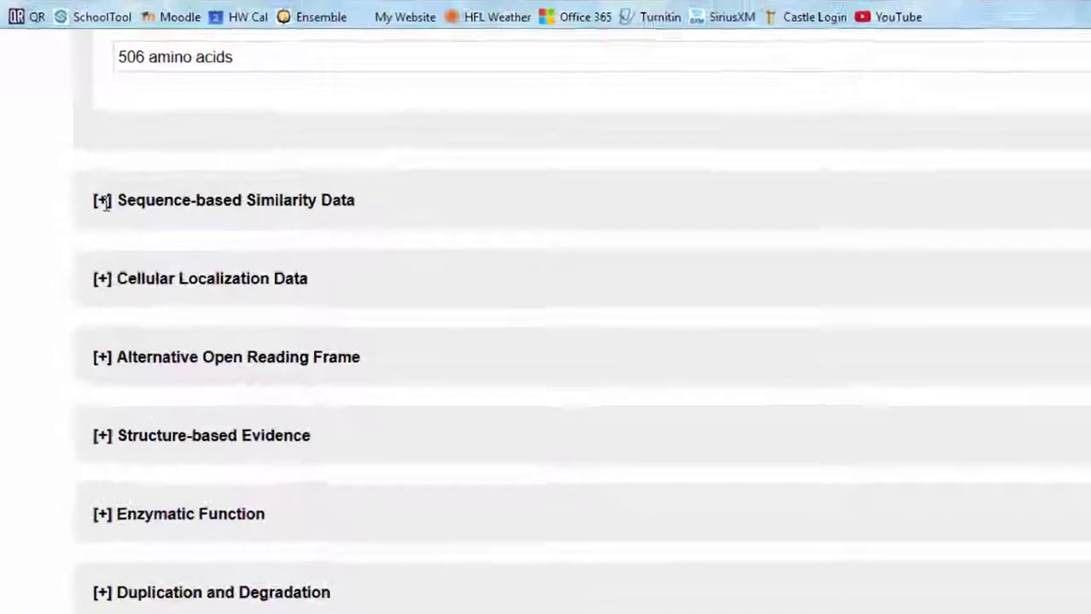
{"action": "left_click", "coordinate": [84, 215]}
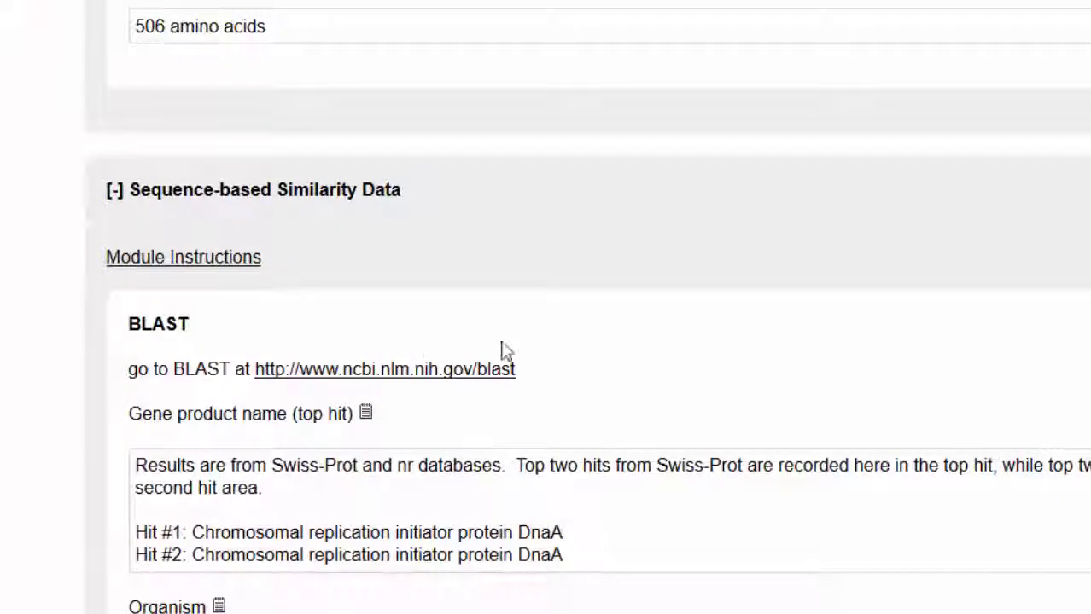
{"action": "scroll", "coordinate": [594, 348], "scroll_direction": "down", "scroll_amount": 5}
{"action": "scroll", "coordinate": [597, 349], "scroll_direction": "down", "scroll_amount": 12}
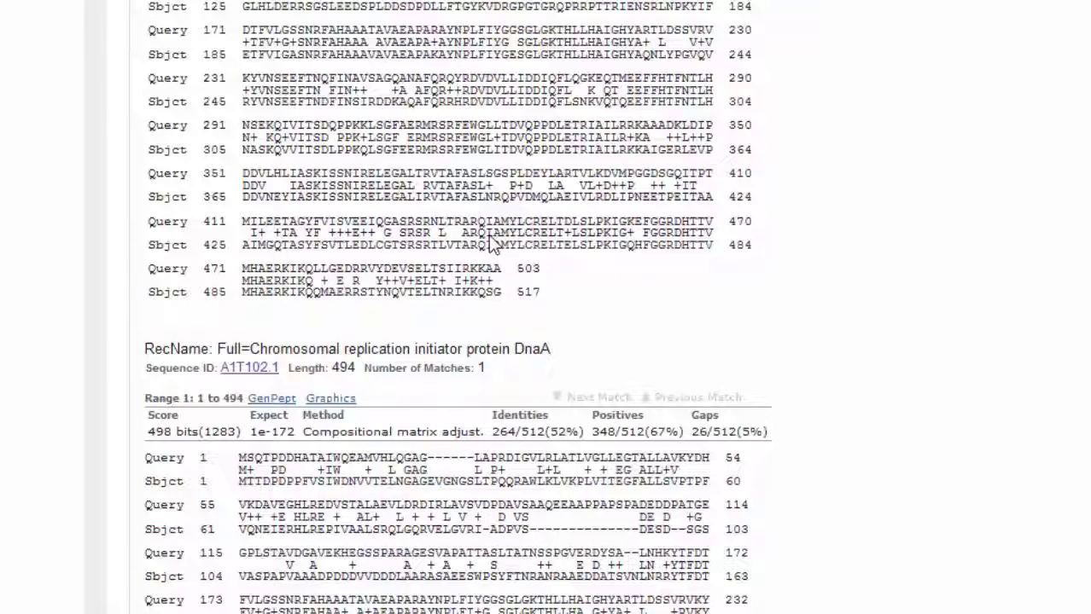
{"action": "scroll", "coordinate": [492, 245], "scroll_direction": "down", "scroll_amount": 7}
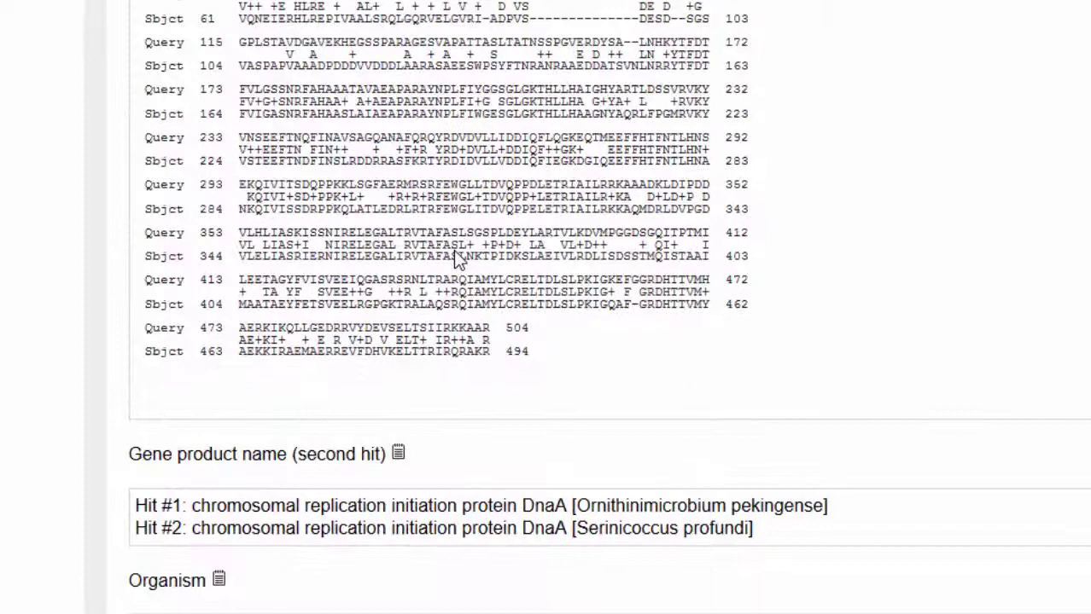
{"action": "scroll", "coordinate": [512, 325], "scroll_direction": "down", "scroll_amount": 4}
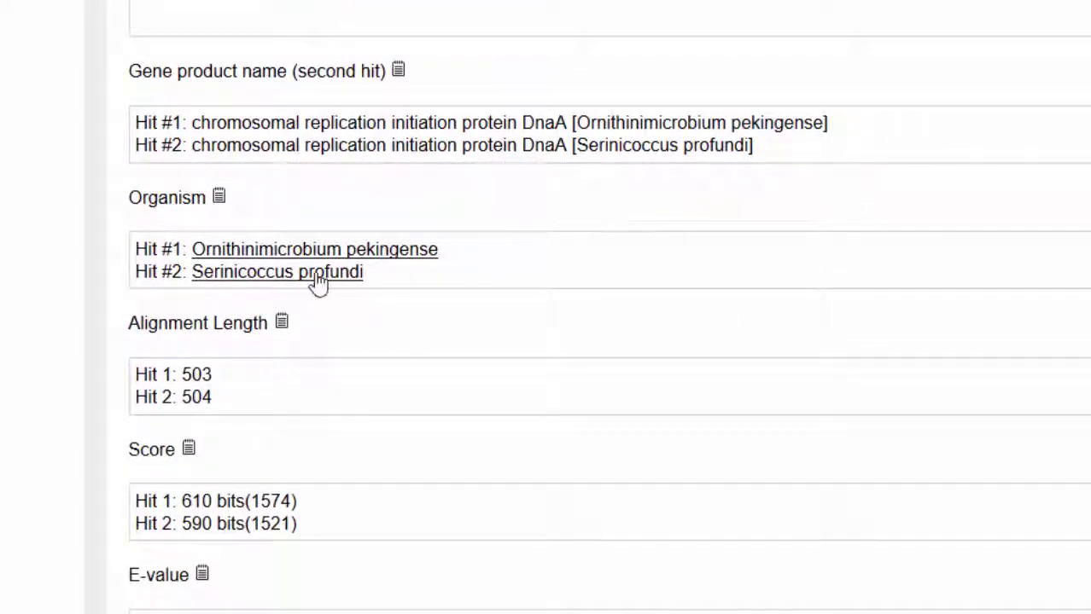
{"action": "scroll", "coordinate": [314, 298], "scroll_direction": "down", "scroll_amount": 3}
{"action": "scroll", "coordinate": [320, 358], "scroll_direction": "down", "scroll_amount": 1}
{"action": "scroll", "coordinate": [452, 426], "scroll_direction": "down", "scroll_amount": 3}
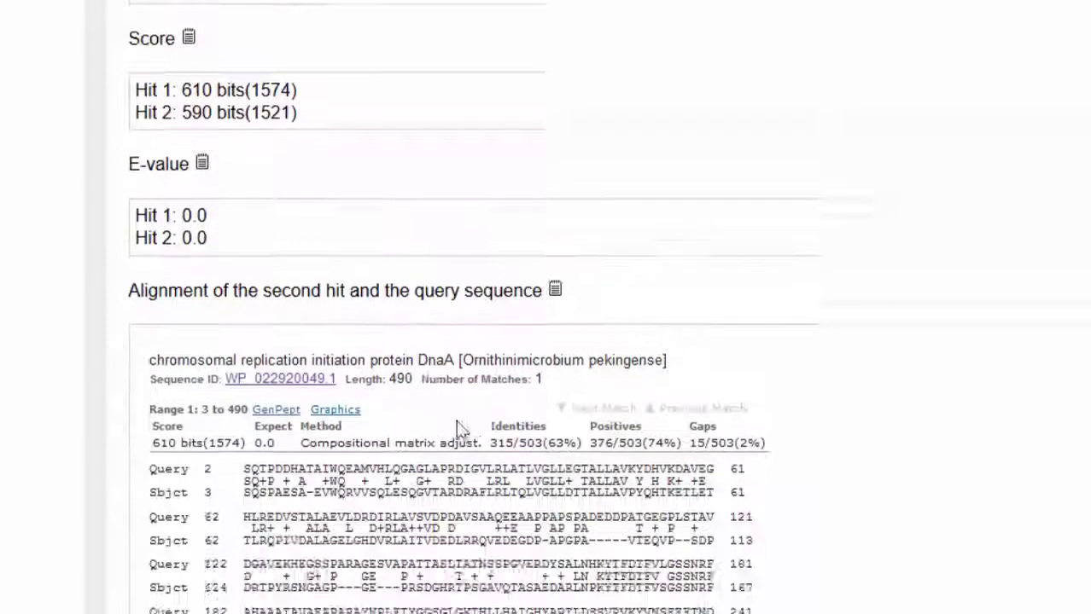
{"action": "scroll", "coordinate": [423, 312], "scroll_direction": "down", "scroll_amount": 5}
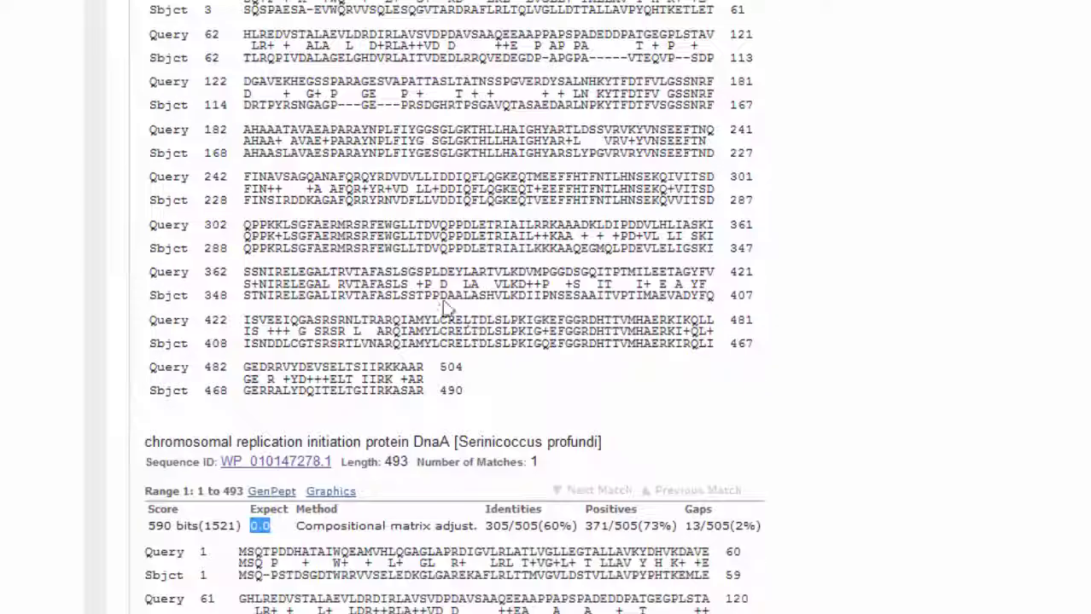
{"action": "scroll", "coordinate": [432, 296], "scroll_direction": "down", "scroll_amount": 12}
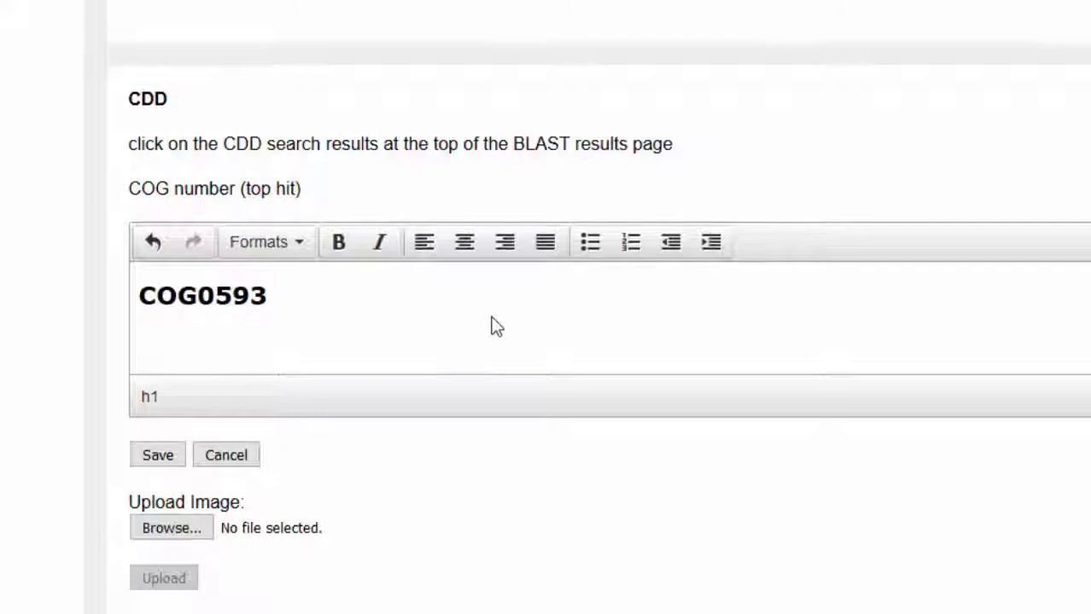
{"action": "scroll", "coordinate": [495, 327], "scroll_direction": "down", "scroll_amount": 9}
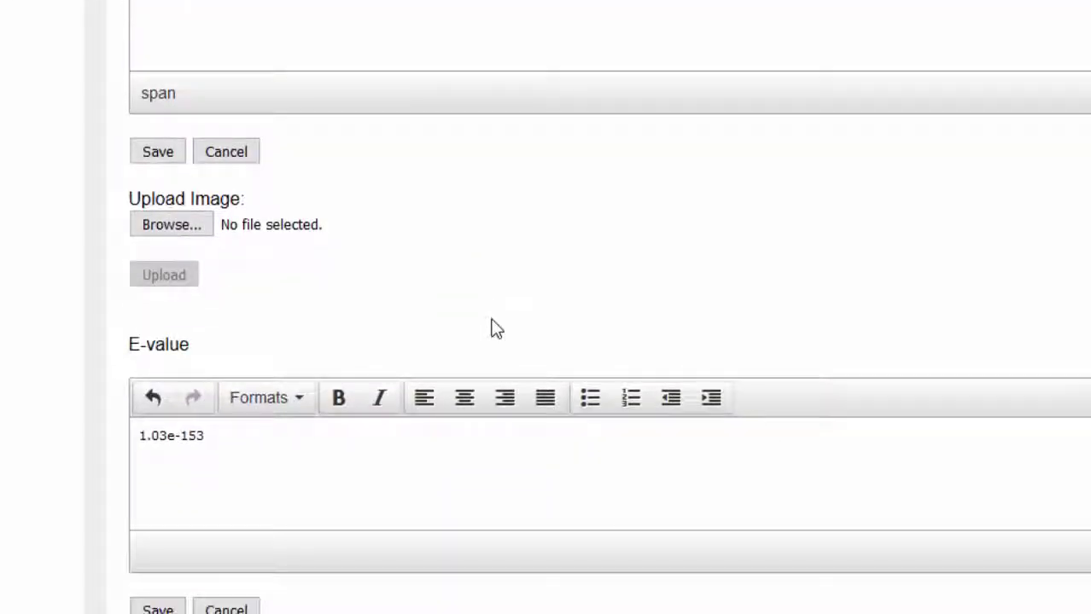
{"action": "scroll", "coordinate": [495, 329], "scroll_direction": "down", "scroll_amount": 13}
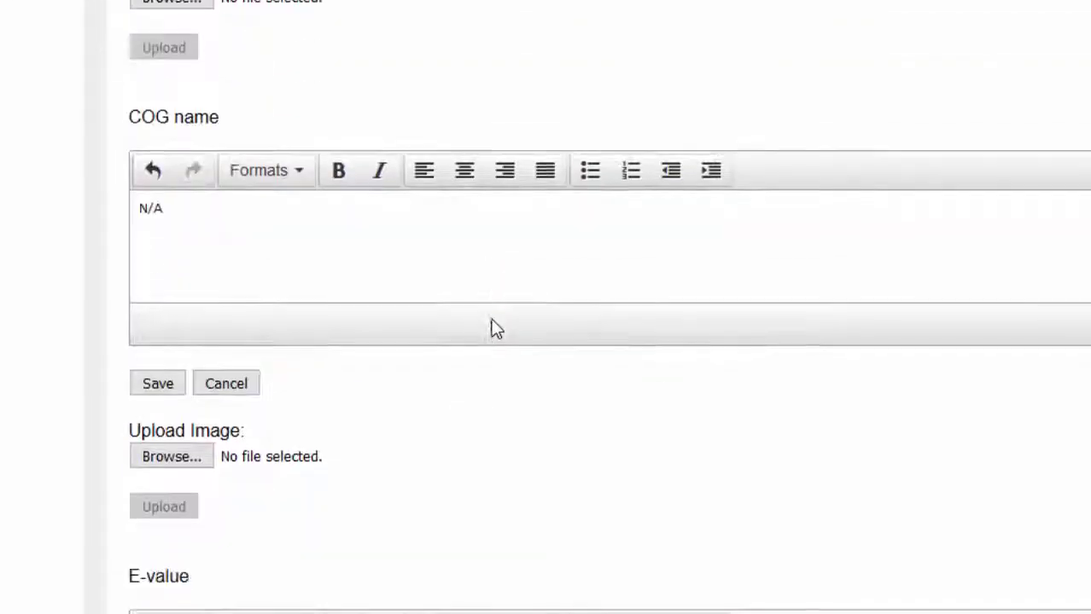
{"action": "scroll", "coordinate": [495, 332], "scroll_direction": "down", "scroll_amount": 12}
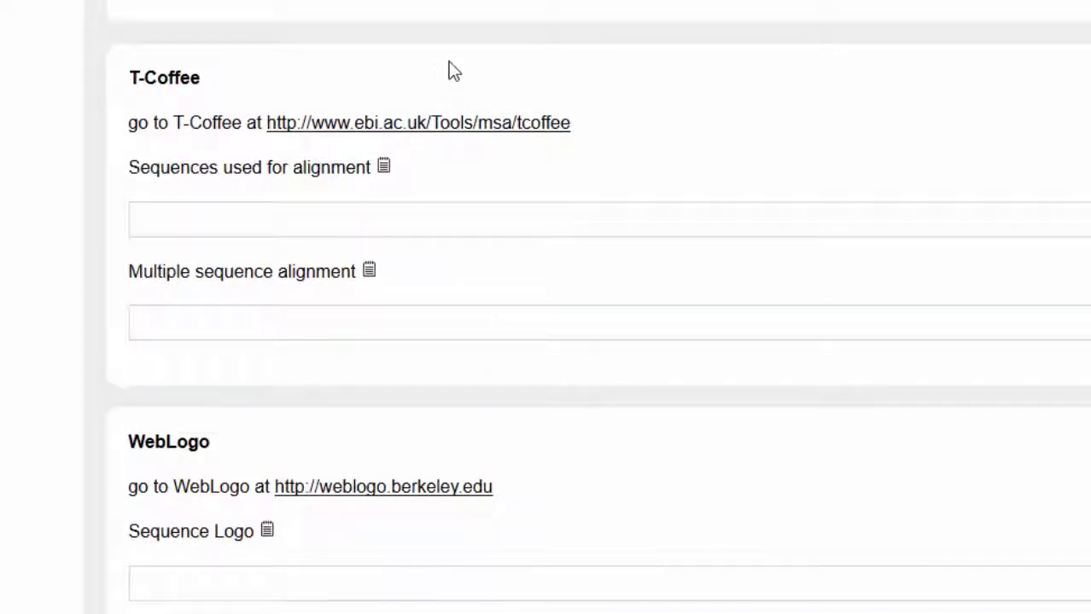
{"action": "left_click", "coordinate": [373, 133]}
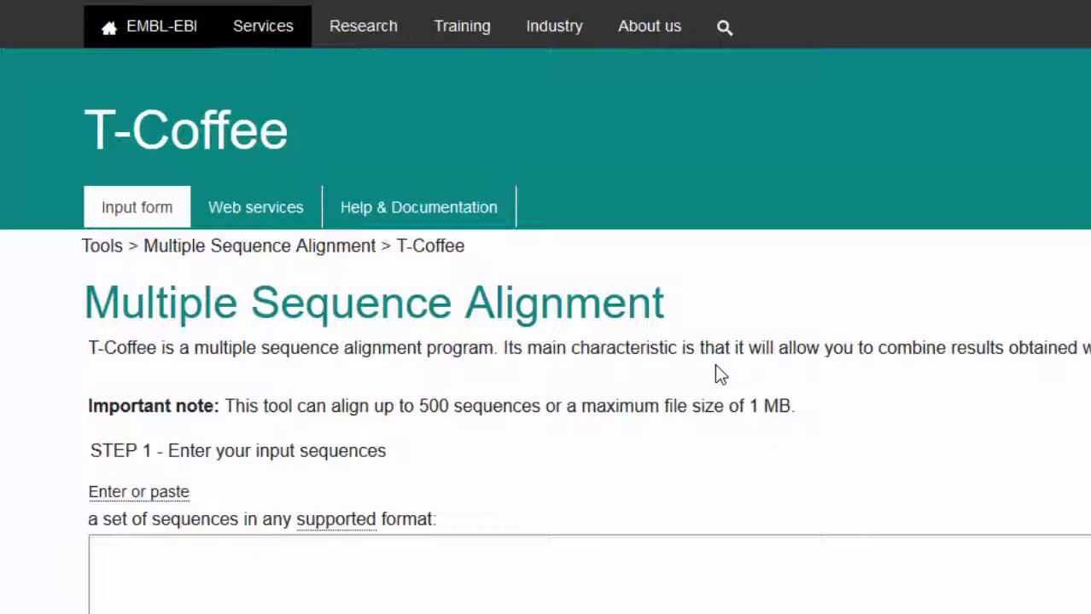
Compare the BLAST results tab with the notebook's BLAST section showing DnaA as top Swiss-Prot hits.
{"action": "key", "text": "ctrl+shift+Tab"}
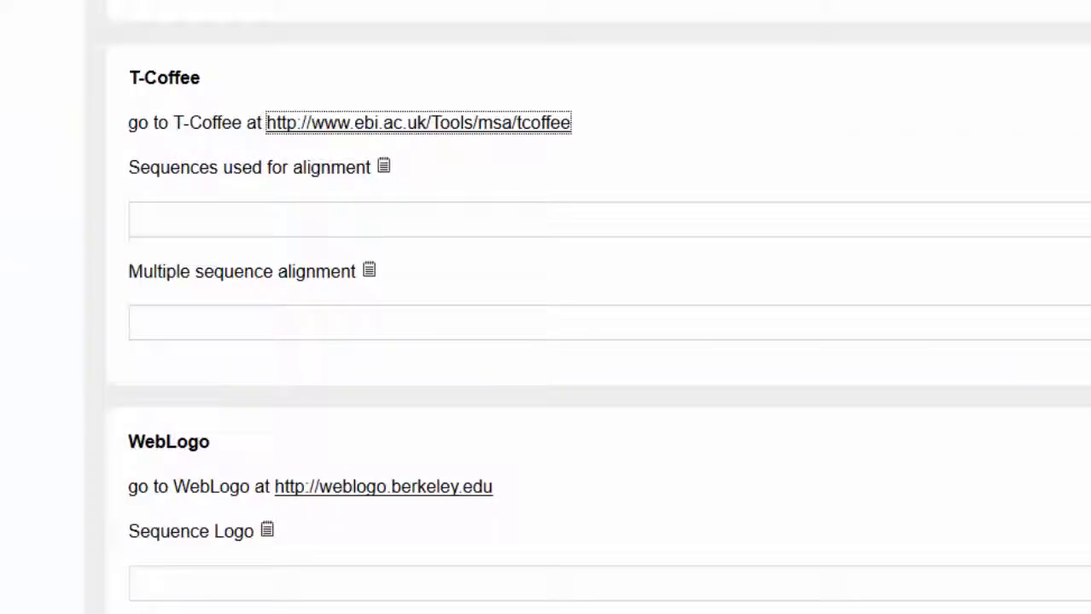
{"action": "left_click", "coordinate": [547, 224]}
{"action": "scroll", "coordinate": [547, 223], "scroll_direction": "up", "scroll_amount": 15}
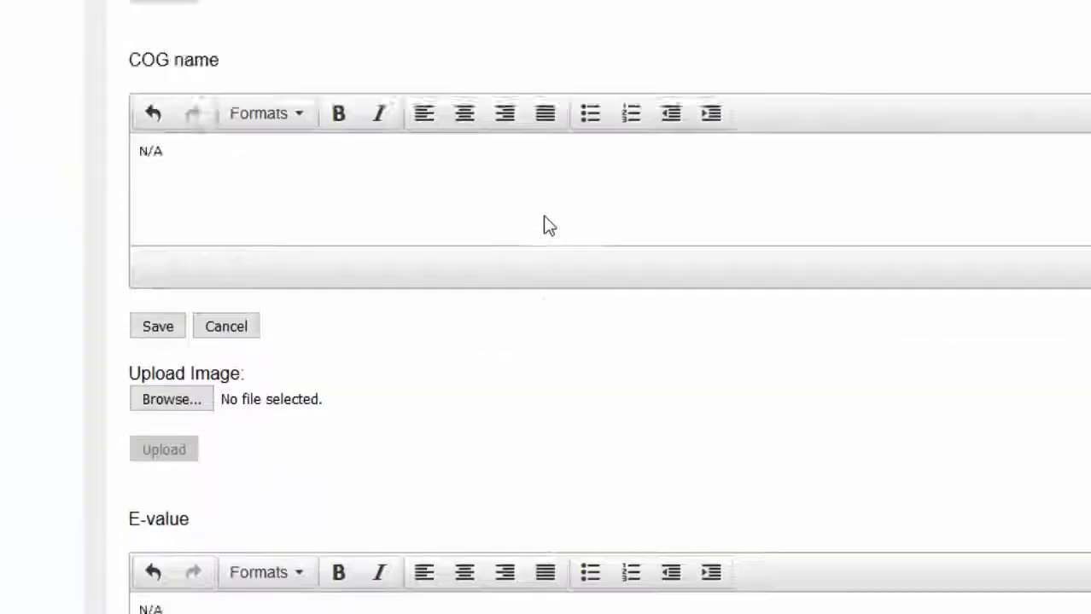
{"action": "scroll", "coordinate": [550, 213], "scroll_direction": "up", "scroll_amount": 20}
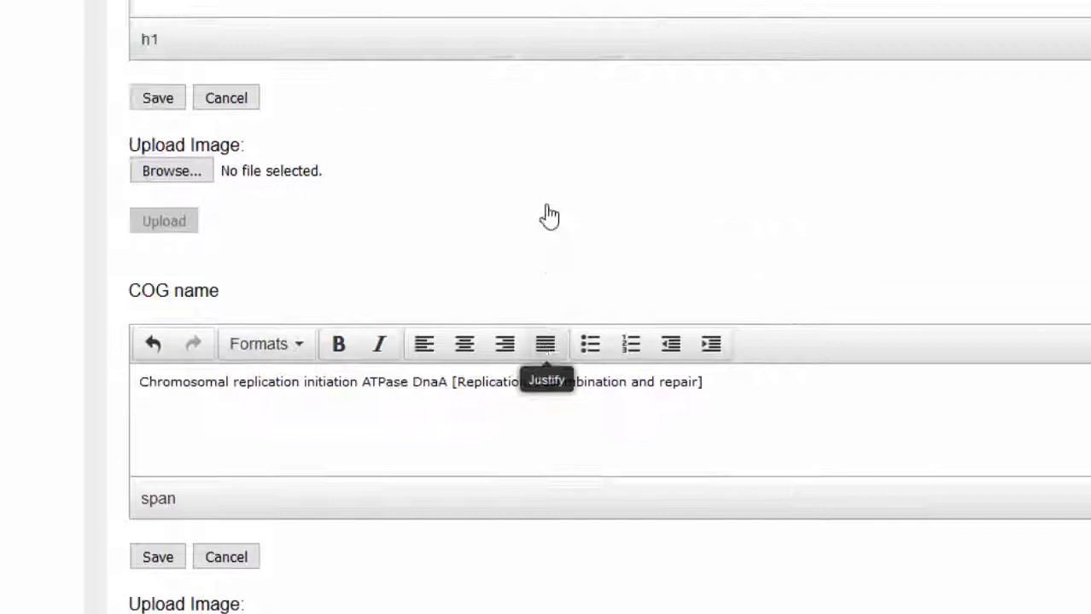
{"action": "key", "text": "ctrl+shift+Tab"}
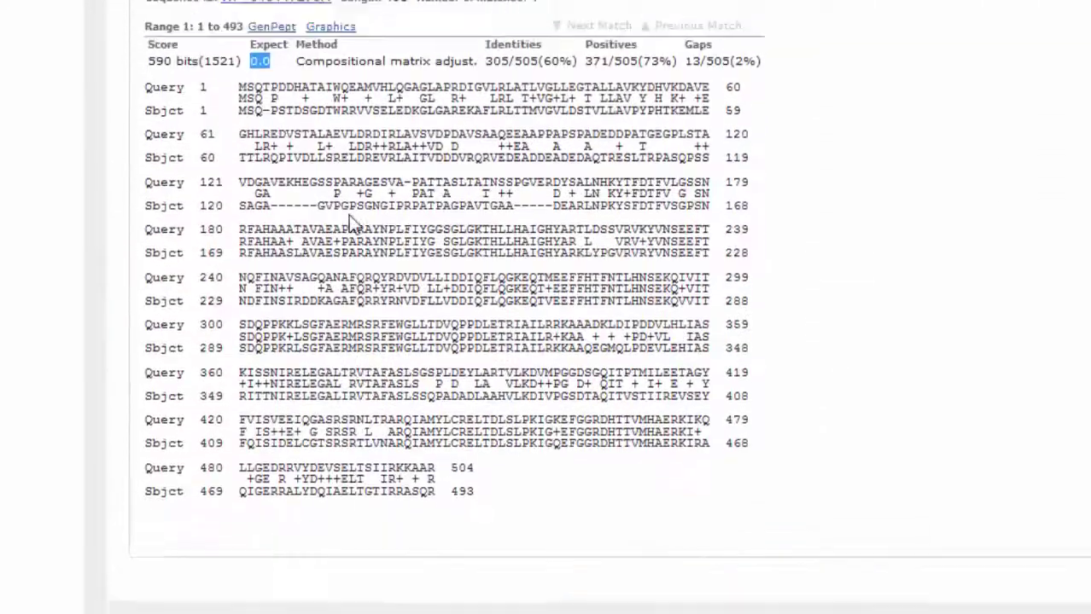
{"action": "scroll", "coordinate": [352, 223], "scroll_direction": "up", "scroll_amount": 6}
{"action": "key", "text": "ctrl+Tab"}
{"action": "key", "text": "ctrl+shift+Tab"}
{"action": "scroll", "coordinate": [348, 220], "scroll_direction": "down", "scroll_amount": 15}
{"action": "scroll", "coordinate": [348, 220], "scroll_direction": "up", "scroll_amount": 6}
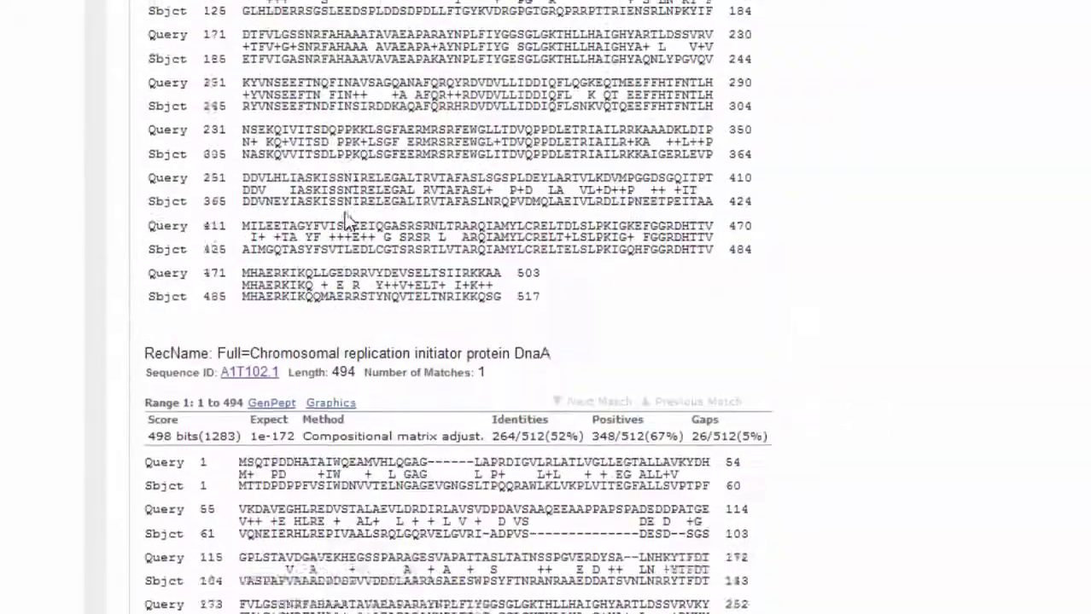
{"action": "key", "text": "ctrl+Tab"}
{"action": "scroll", "coordinate": [348, 221], "scroll_direction": "up", "scroll_amount": 8}
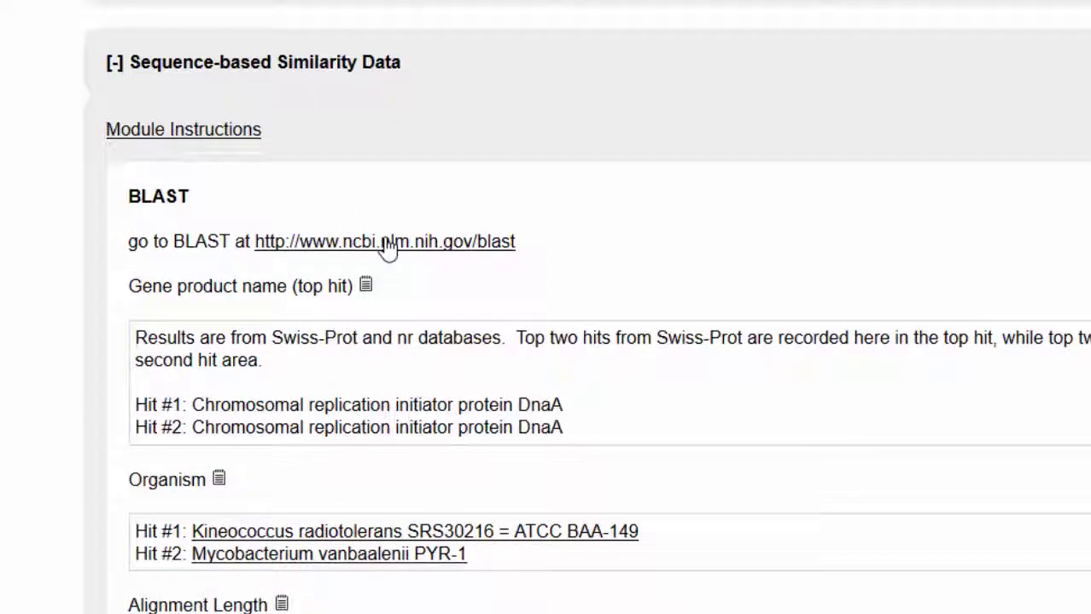
Open NCBI Protein BLAST and paste the Ksed_00010 amino acid sequence as the query.
{"action": "left_click", "coordinate": [388, 243]}
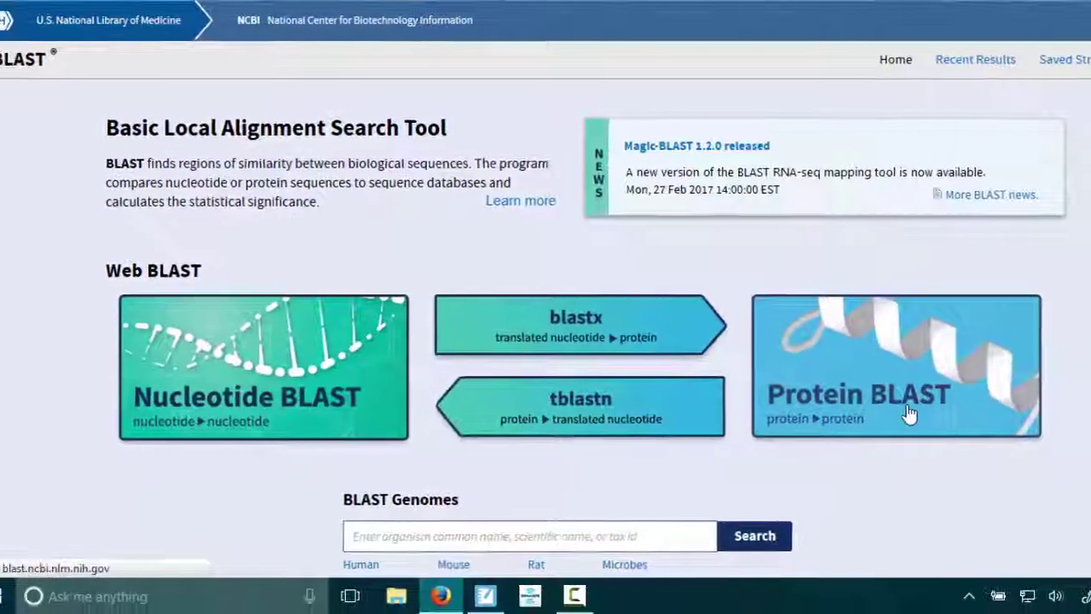
{"action": "left_click", "coordinate": [905, 414]}
{"action": "key", "text": "ctrl+v"}
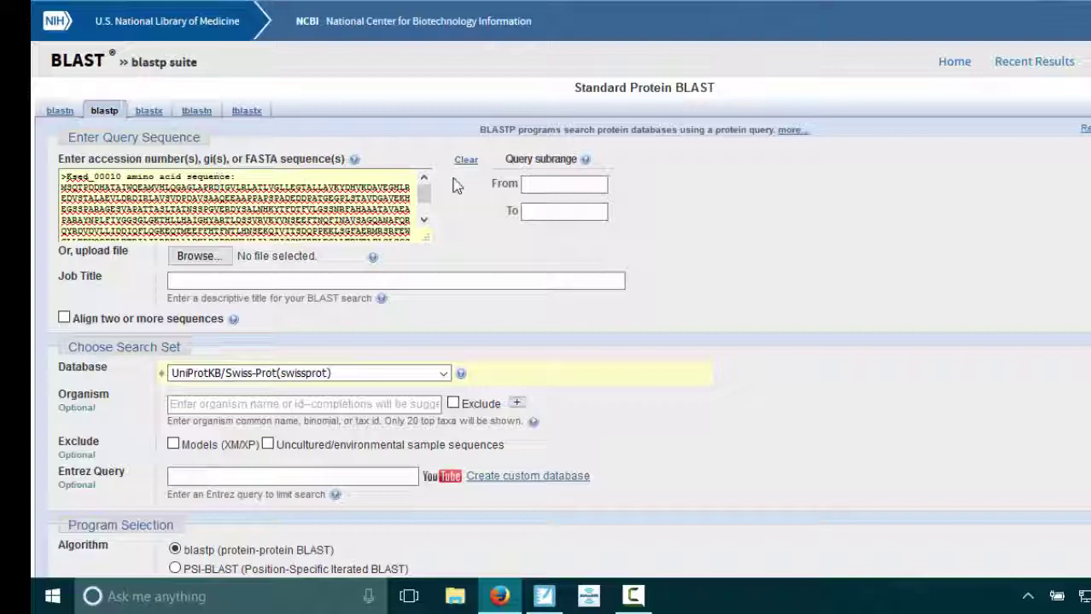
Set the search database to Non-redundant protein sequences (nr).
{"action": "left_click", "coordinate": [443, 372]}
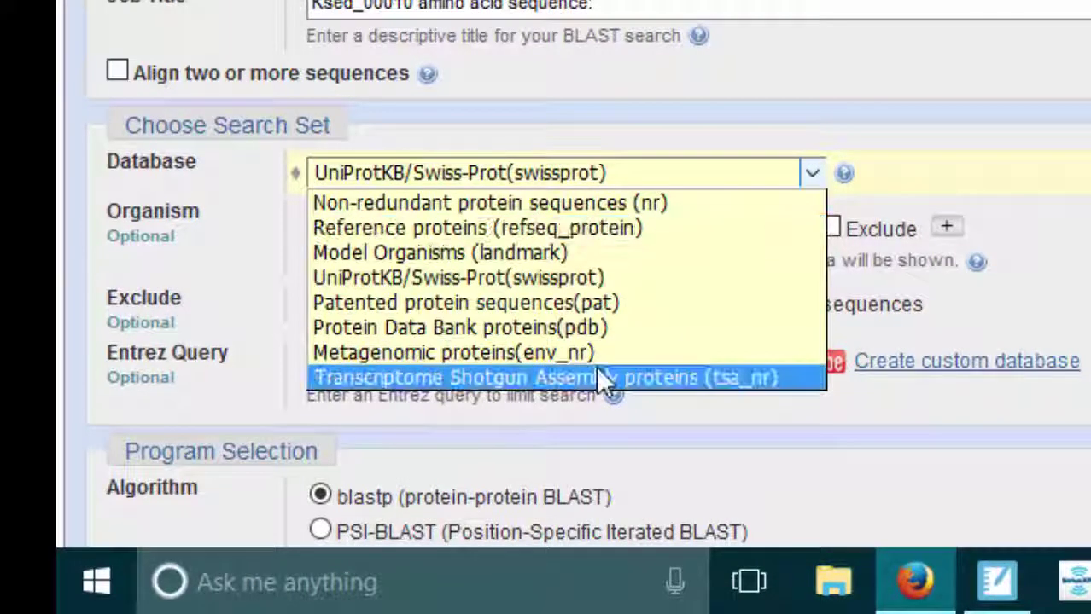
{"action": "left_click", "coordinate": [798, 203]}
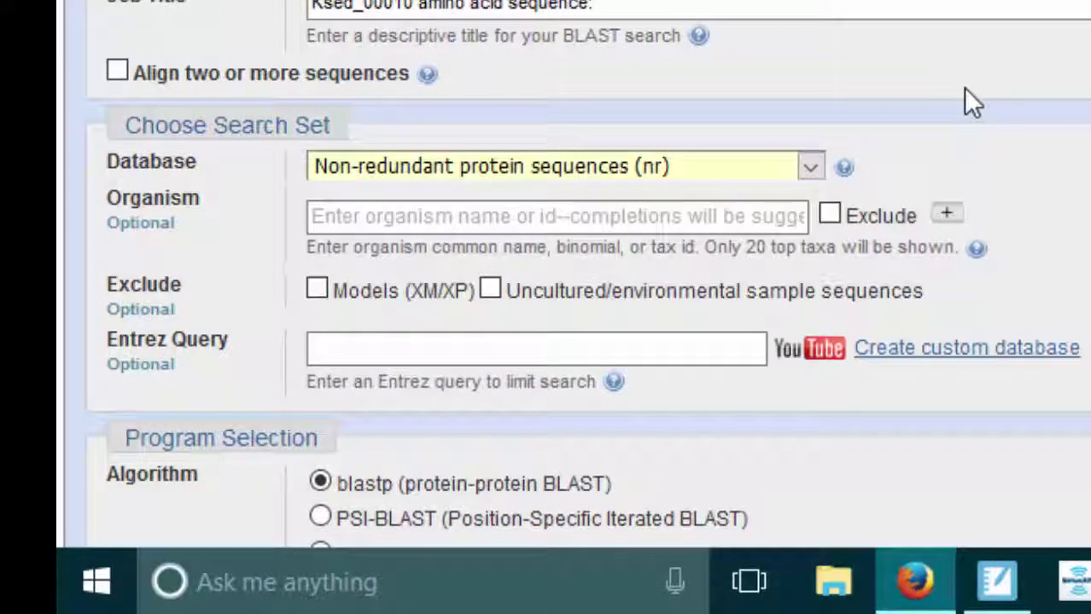
{"action": "scroll", "coordinate": [847, 152], "scroll_direction": "down", "scroll_amount": 6}
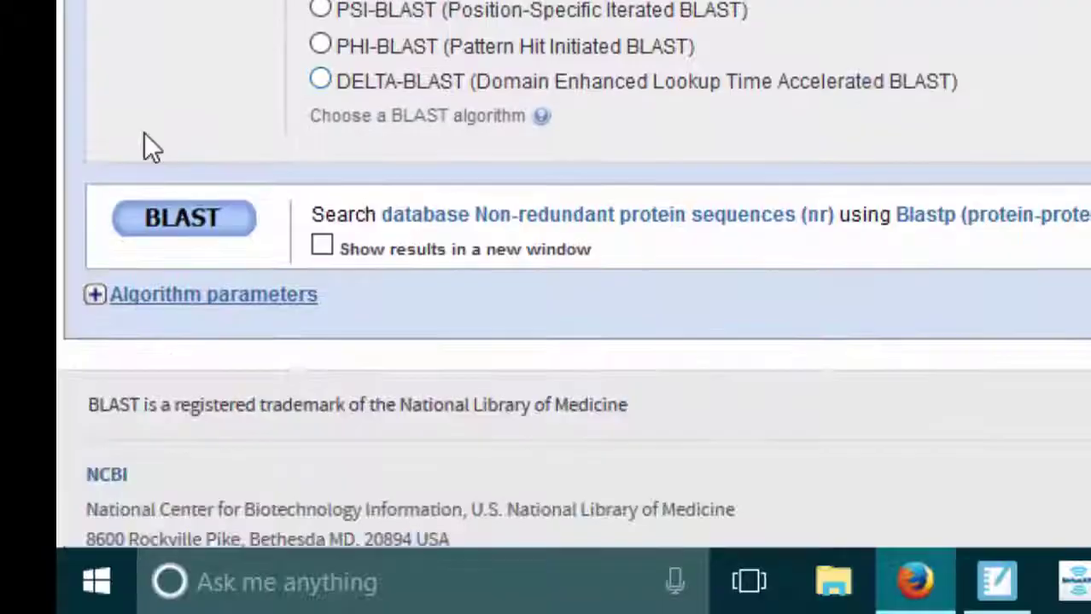
{"action": "left_click", "coordinate": [183, 236]}
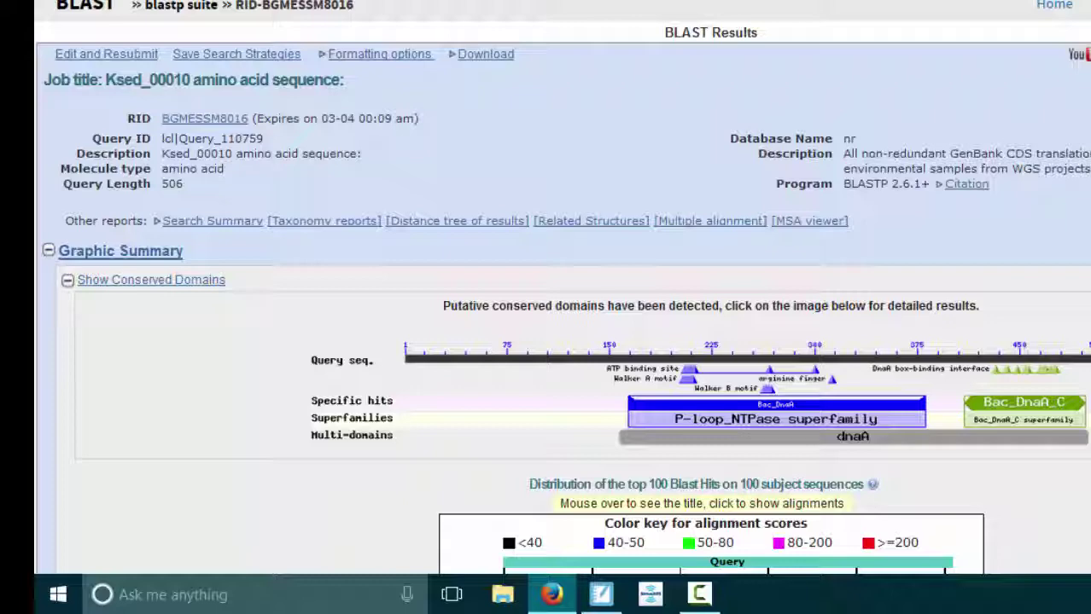
{"action": "scroll", "coordinate": [564, 307], "scroll_direction": "down", "scroll_amount": 6}
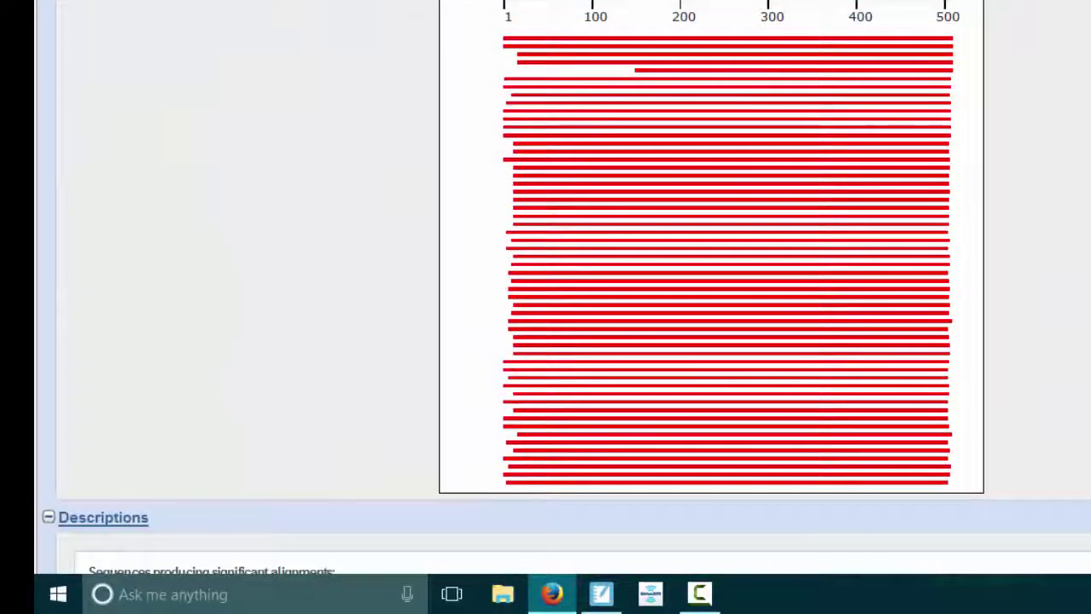
{"action": "scroll", "coordinate": [564, 307], "scroll_direction": "down", "scroll_amount": 3}
{"action": "scroll", "coordinate": [563, 307], "scroll_direction": "down", "scroll_amount": 1}
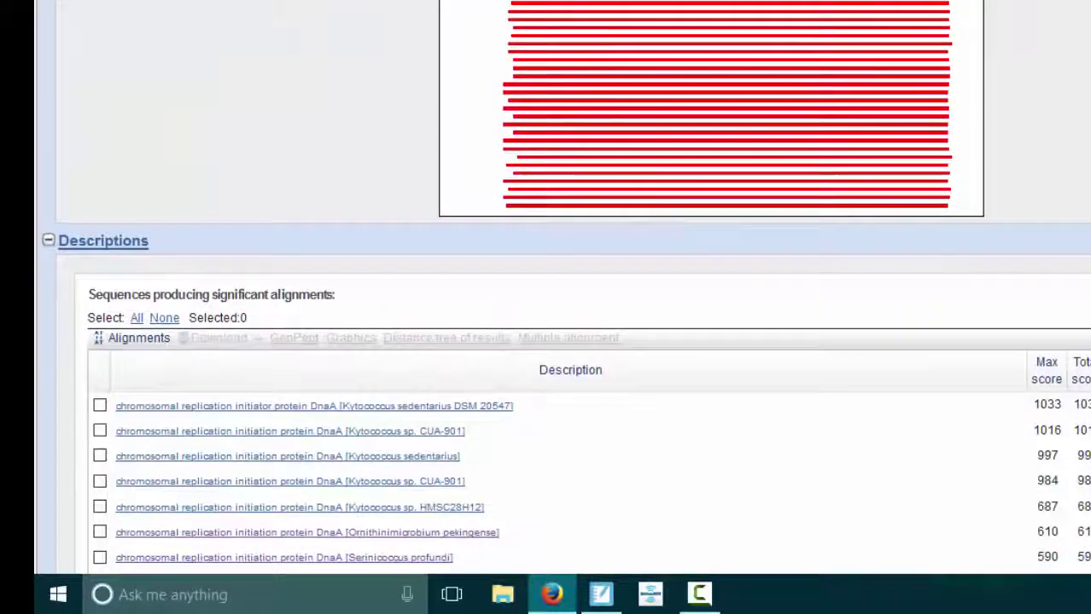
{"action": "scroll", "coordinate": [563, 308], "scroll_direction": "up", "scroll_amount": 10}
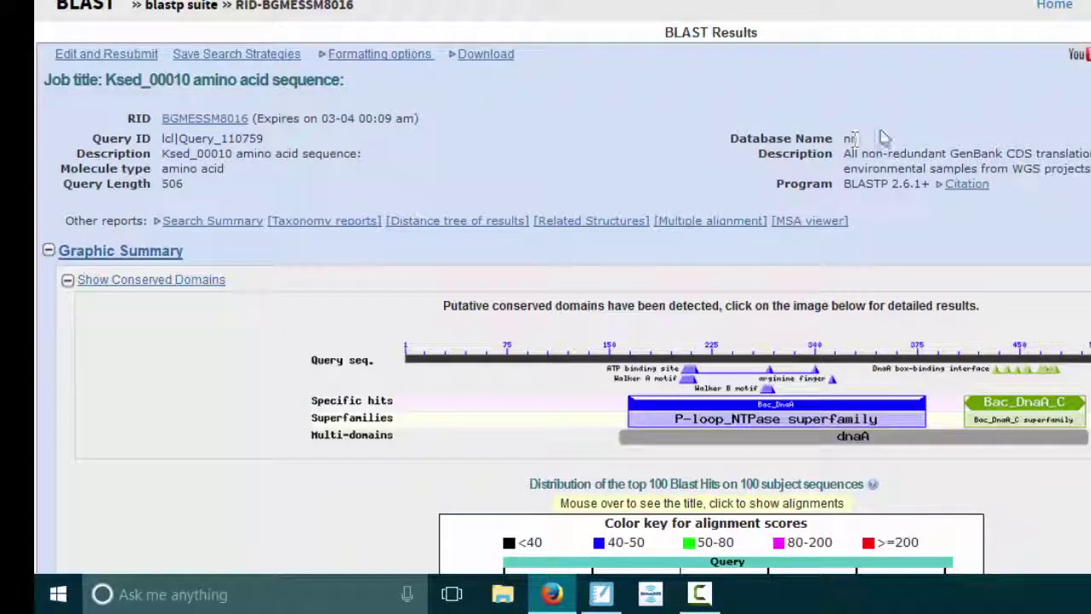
{"action": "scroll", "coordinate": [564, 290], "scroll_direction": "down", "scroll_amount": 15}
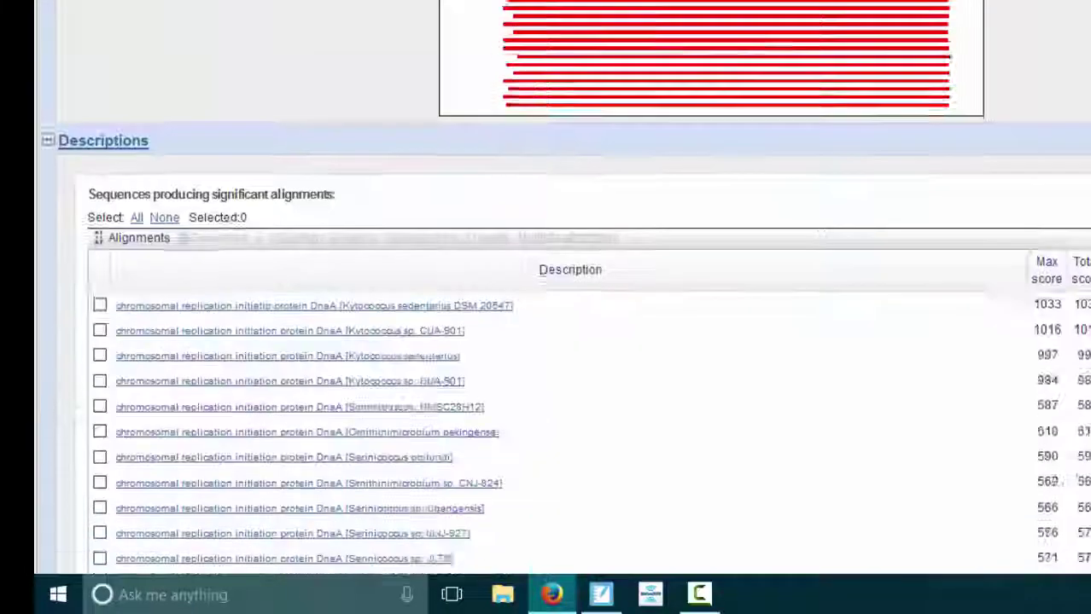
{"action": "scroll", "coordinate": [563, 290], "scroll_direction": "down", "scroll_amount": 1}
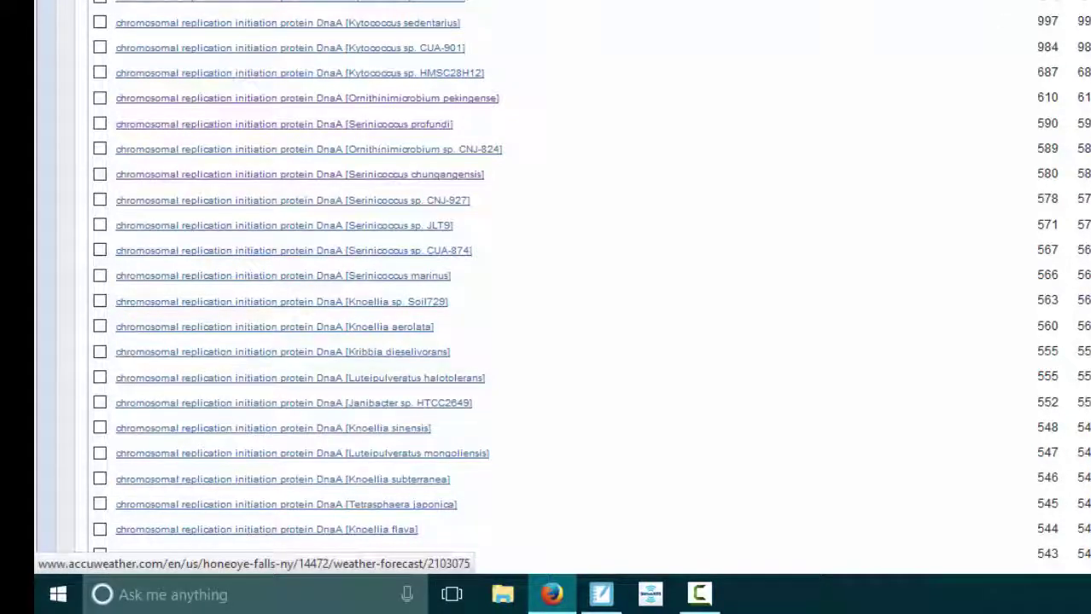
{"action": "scroll", "coordinate": [759, 61], "scroll_direction": "up", "scroll_amount": 2}
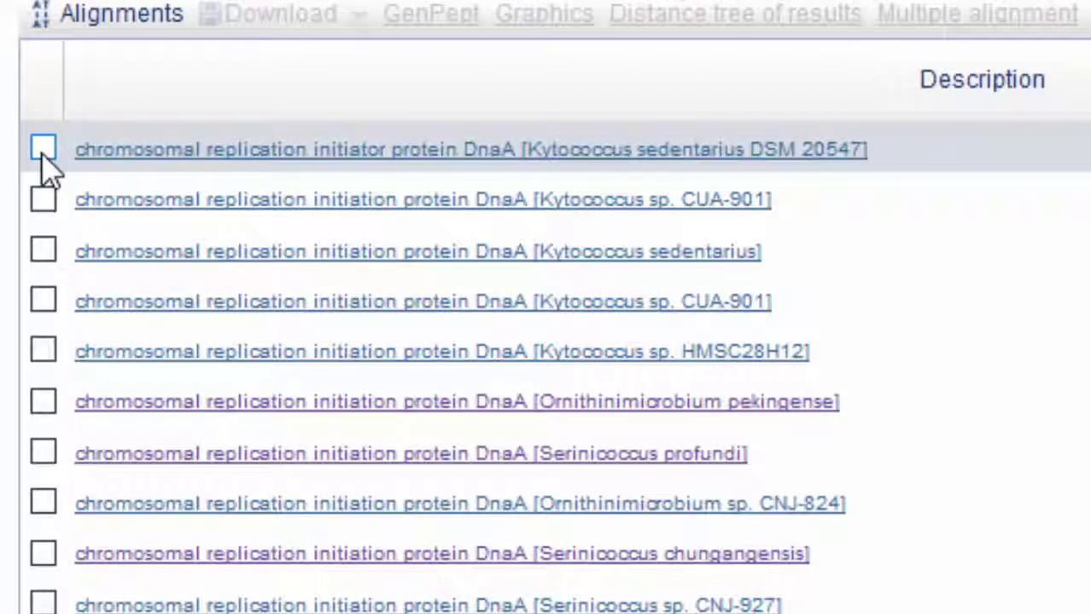
Tick the Kytococcus sedentarius DSM 20547, Ornithinimicrobium pekingense and Serinicoccus profundi DnaA hits.
{"action": "left_click", "coordinate": [44, 151]}
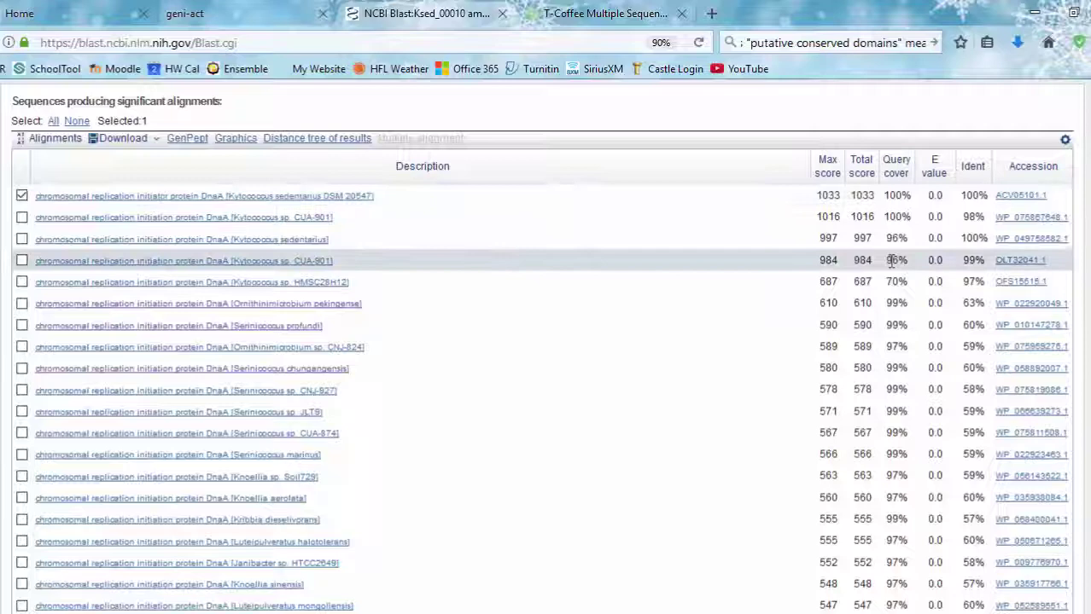
{"action": "scroll", "coordinate": [896, 258], "scroll_direction": "up", "scroll_amount": 5}
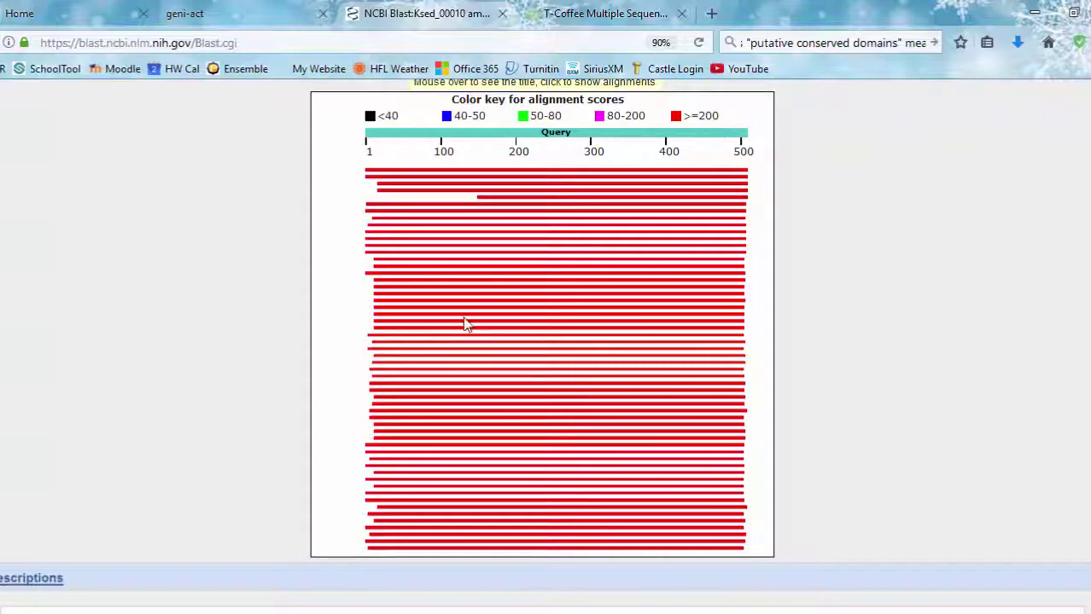
{"action": "scroll", "coordinate": [687, 367], "scroll_direction": "down", "scroll_amount": 7}
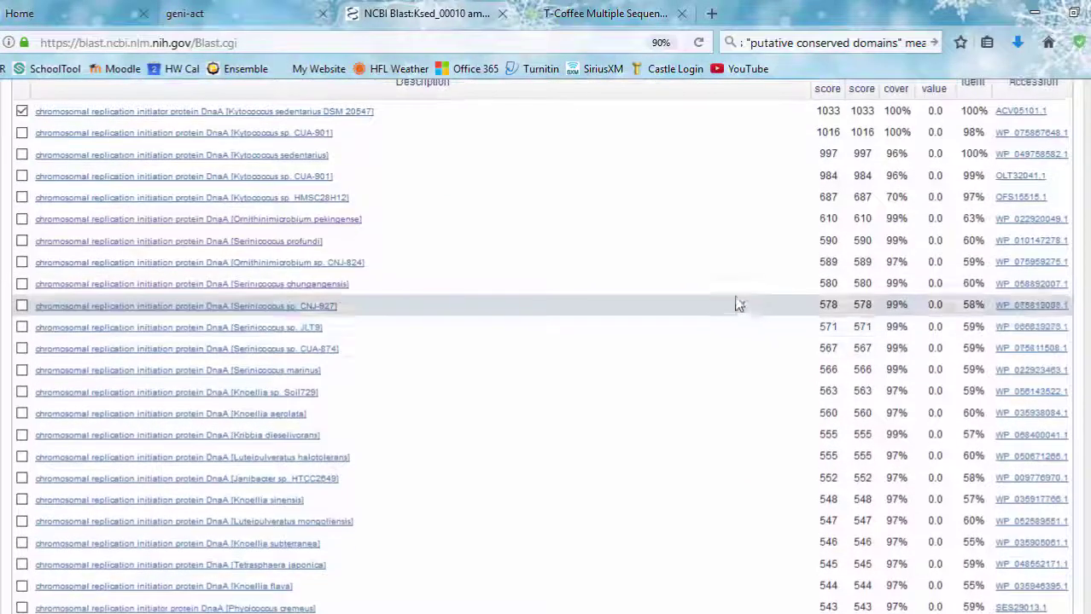
{"action": "scroll", "coordinate": [737, 301], "scroll_direction": "up", "scroll_amount": 2}
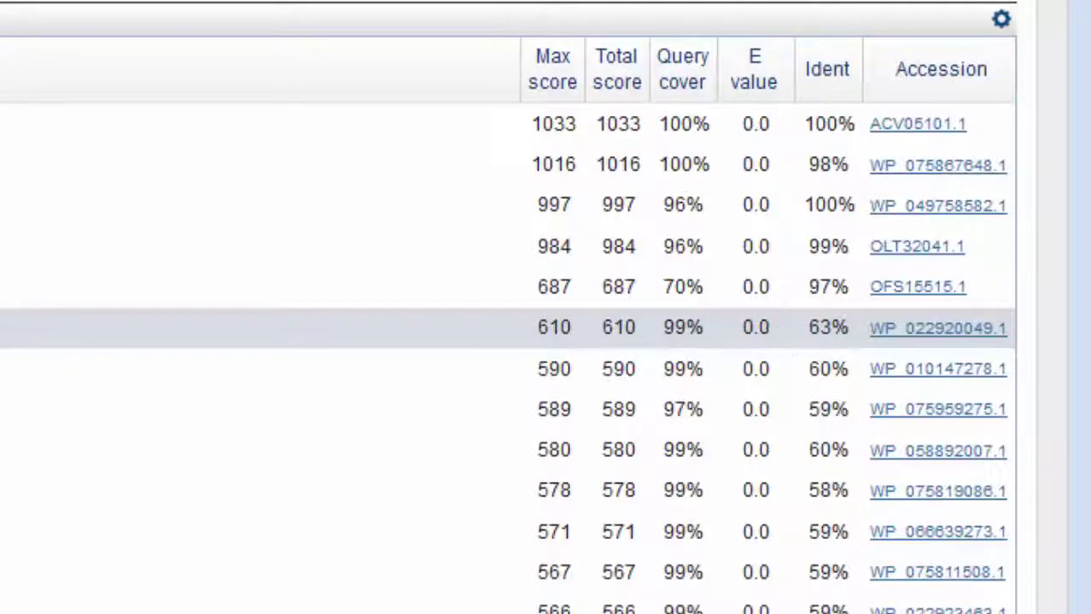
{"action": "left_click", "coordinate": [41, 290]}
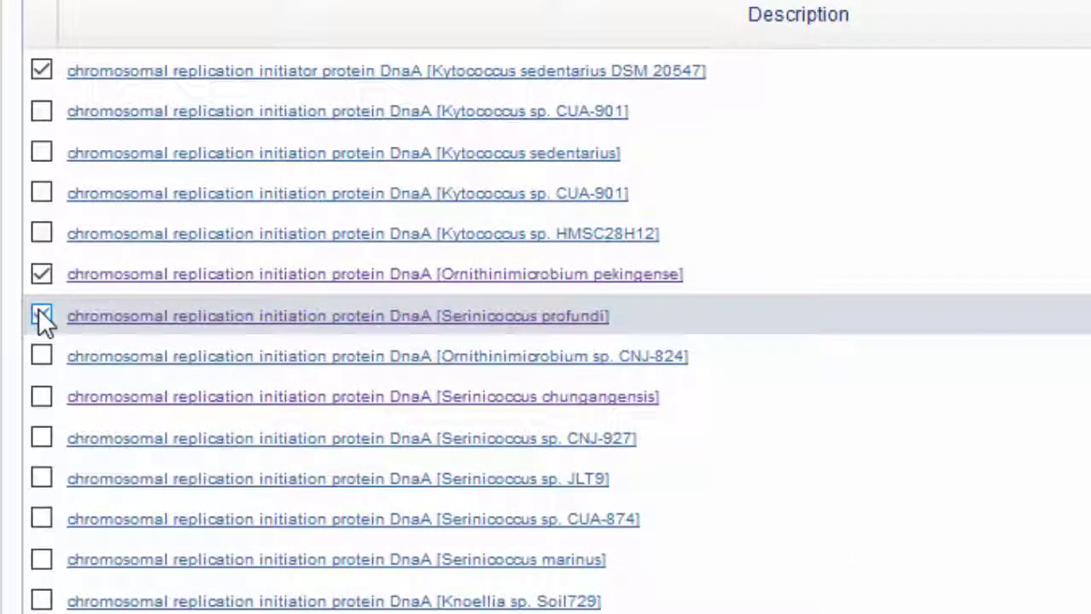
{"action": "left_click", "coordinate": [40, 314]}
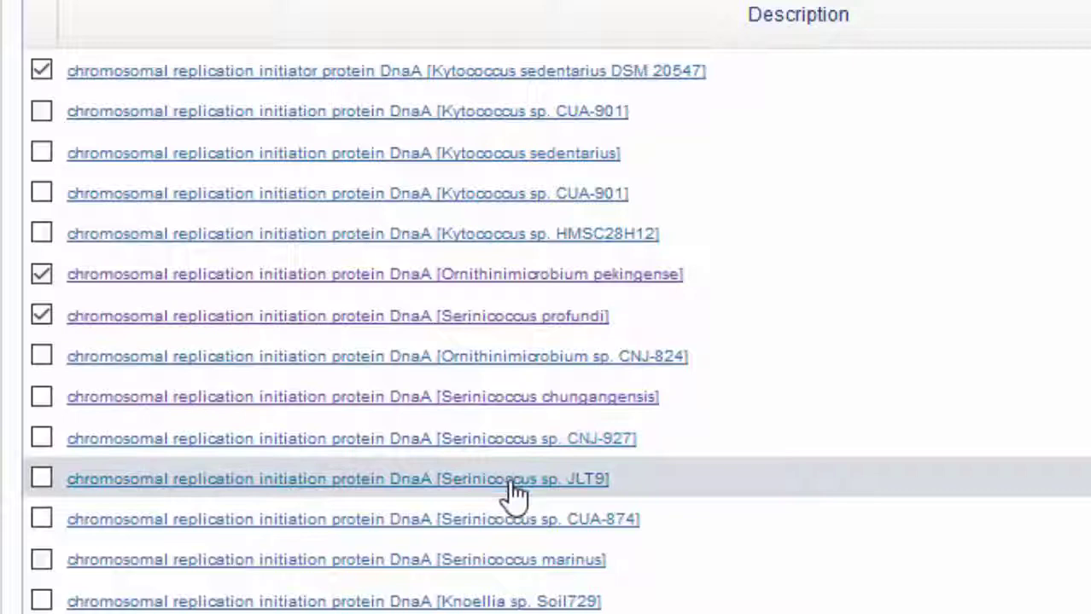
Tick the Knoellia aerolata, Luteipulveratus mongoliensis, Phycicoccus cremeus and Sanguibacter sp. ISLP-3 hits.
{"action": "scroll", "coordinate": [516, 500], "scroll_direction": "down", "scroll_amount": 3}
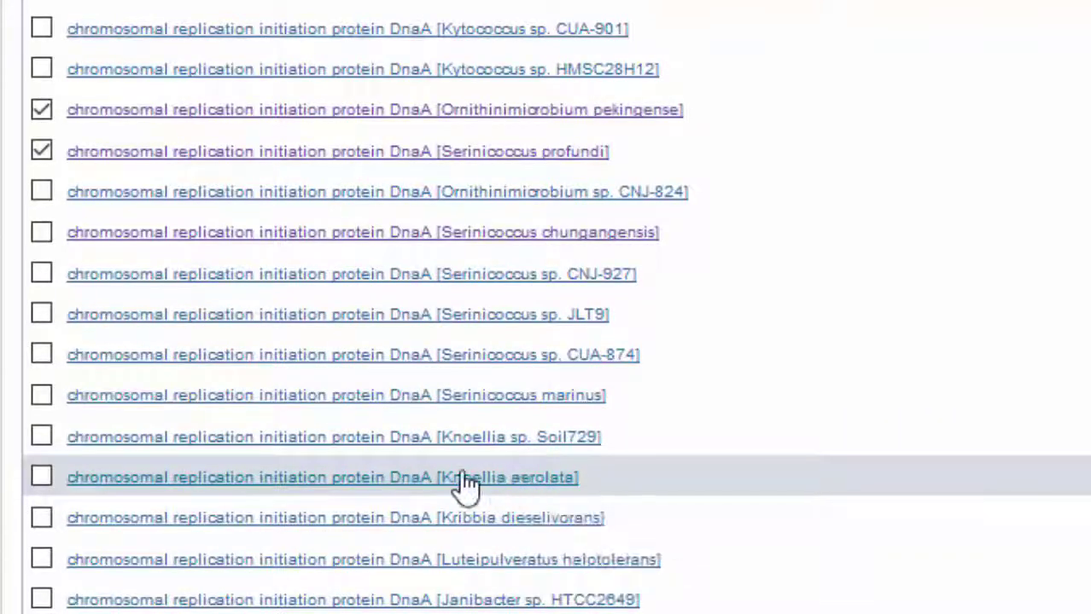
{"action": "left_click", "coordinate": [41, 477]}
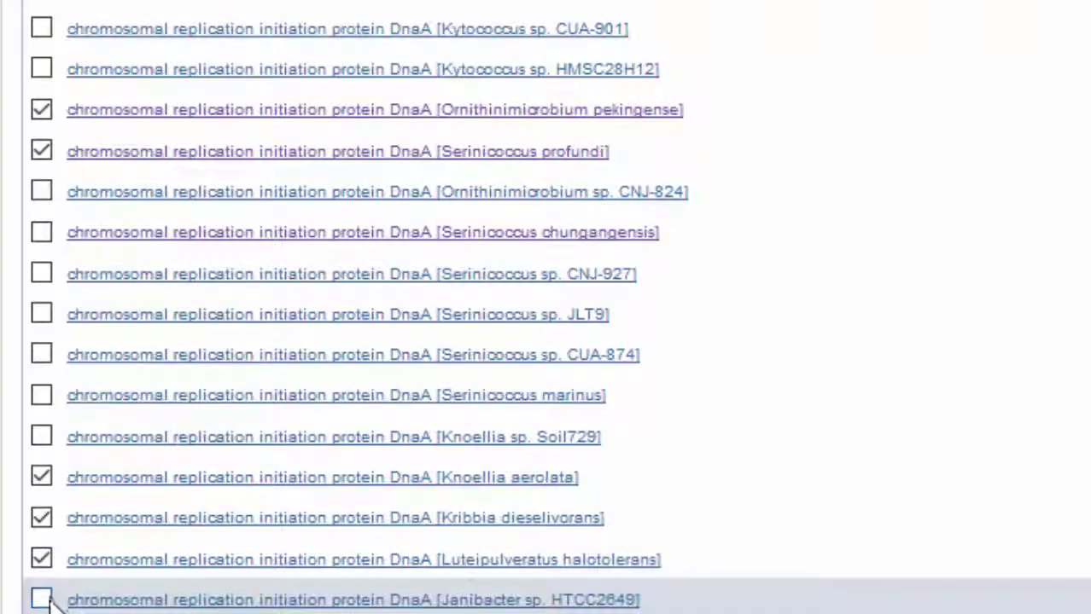
{"action": "scroll", "coordinate": [64, 601], "scroll_direction": "down", "scroll_amount": 3}
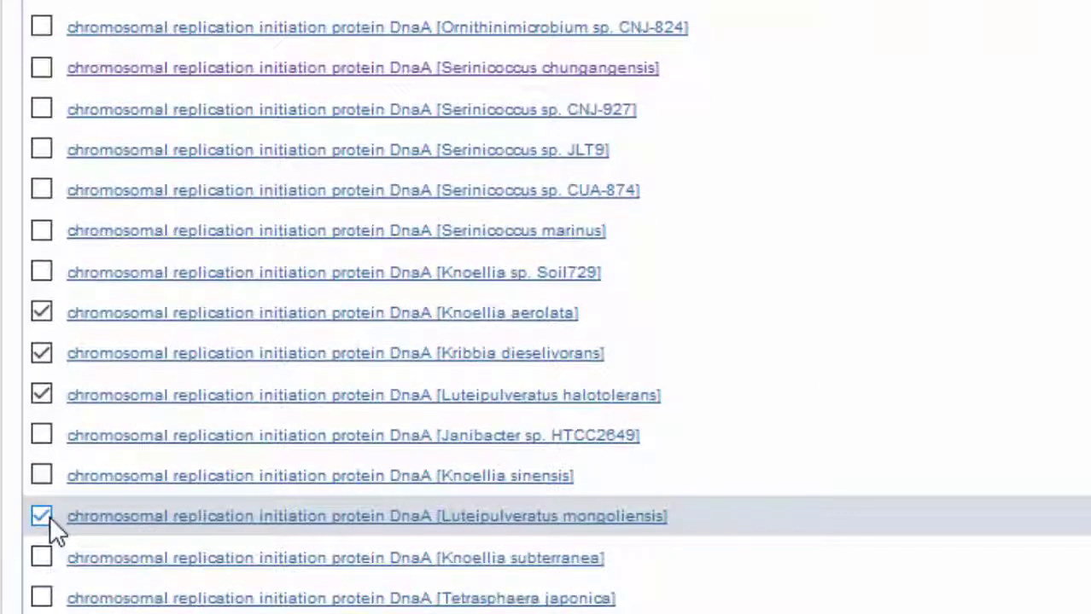
{"action": "left_click", "coordinate": [42, 516]}
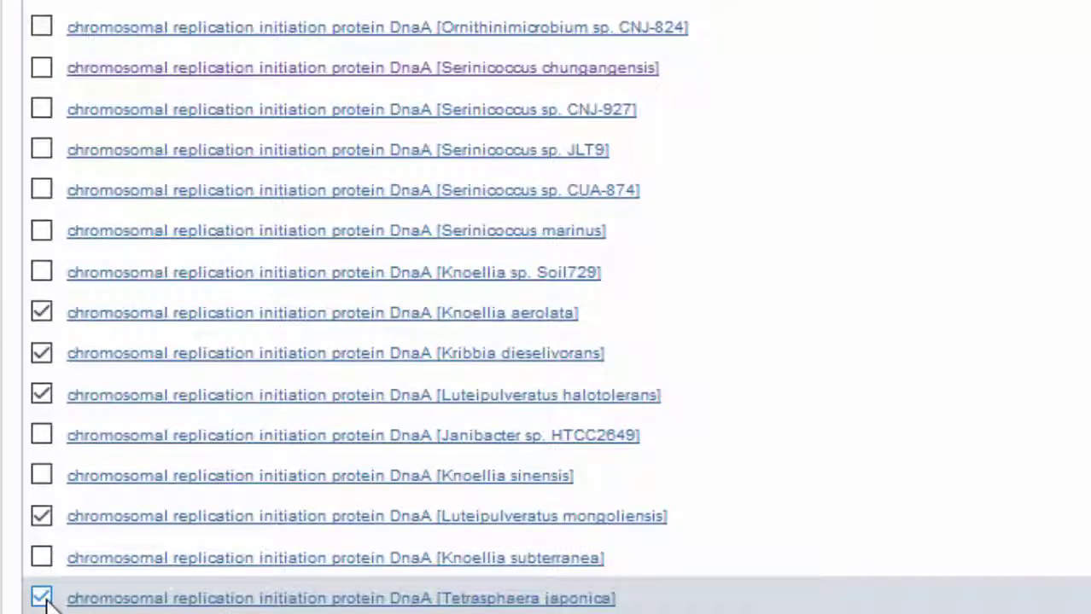
{"action": "scroll", "coordinate": [42, 602], "scroll_direction": "down", "scroll_amount": 5}
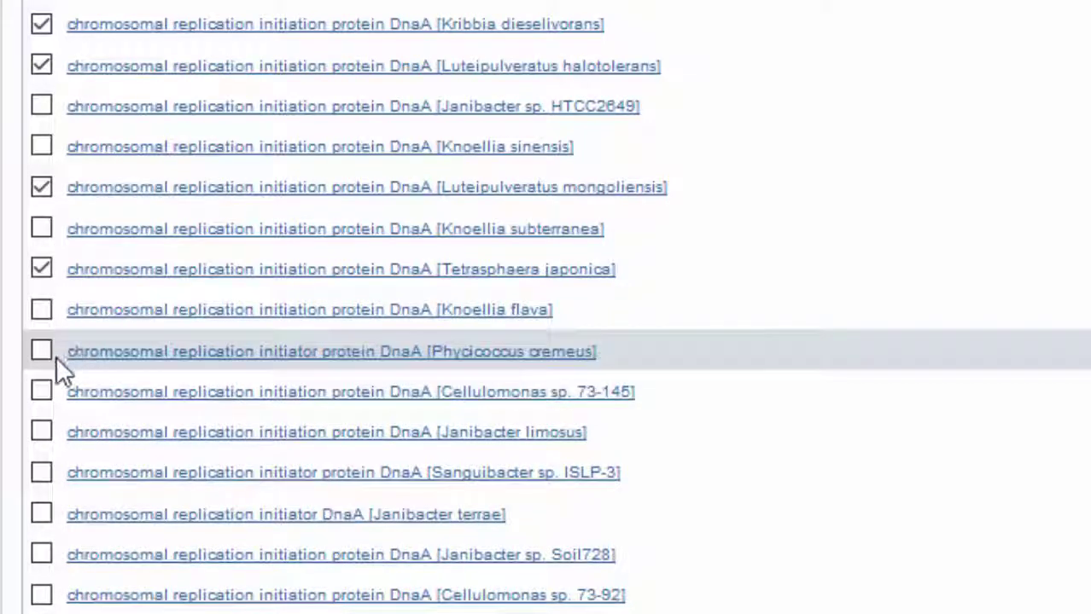
{"action": "left_click", "coordinate": [42, 352]}
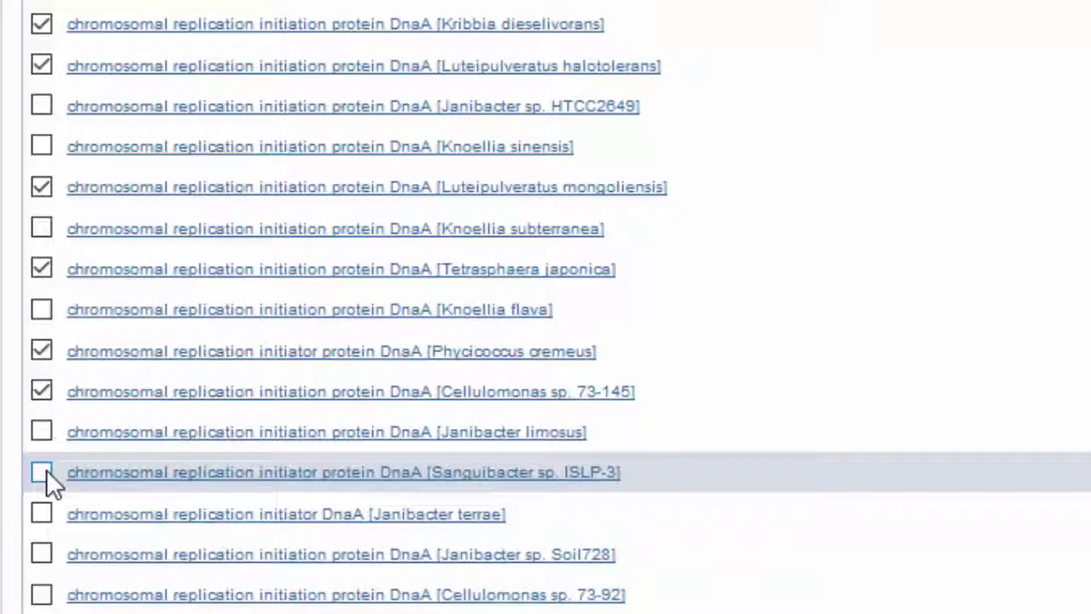
{"action": "left_click", "coordinate": [43, 472]}
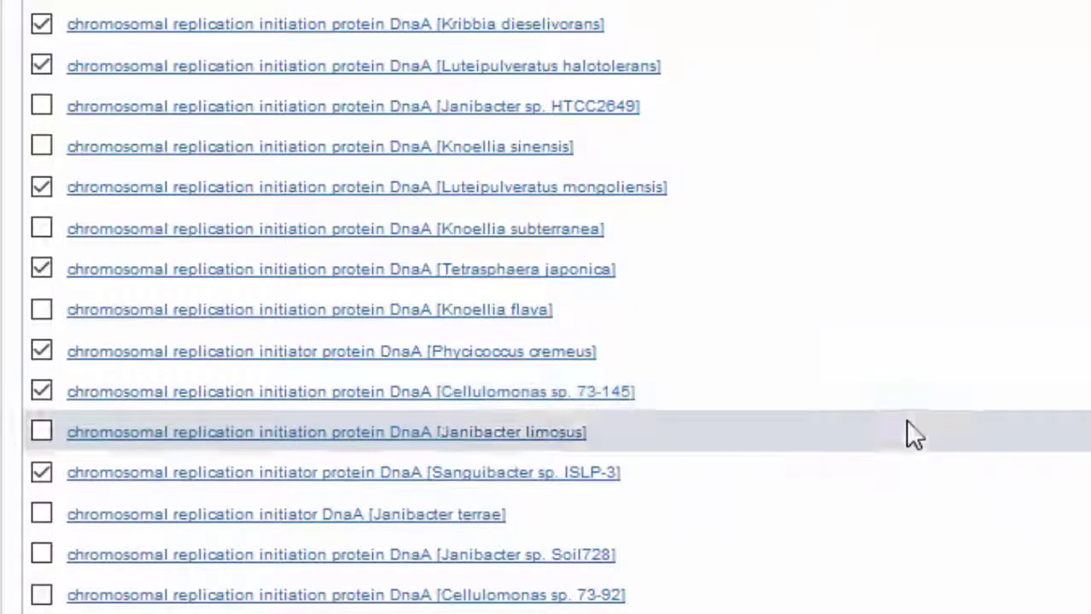
{"action": "scroll", "coordinate": [908, 431], "scroll_direction": "down", "scroll_amount": 10}
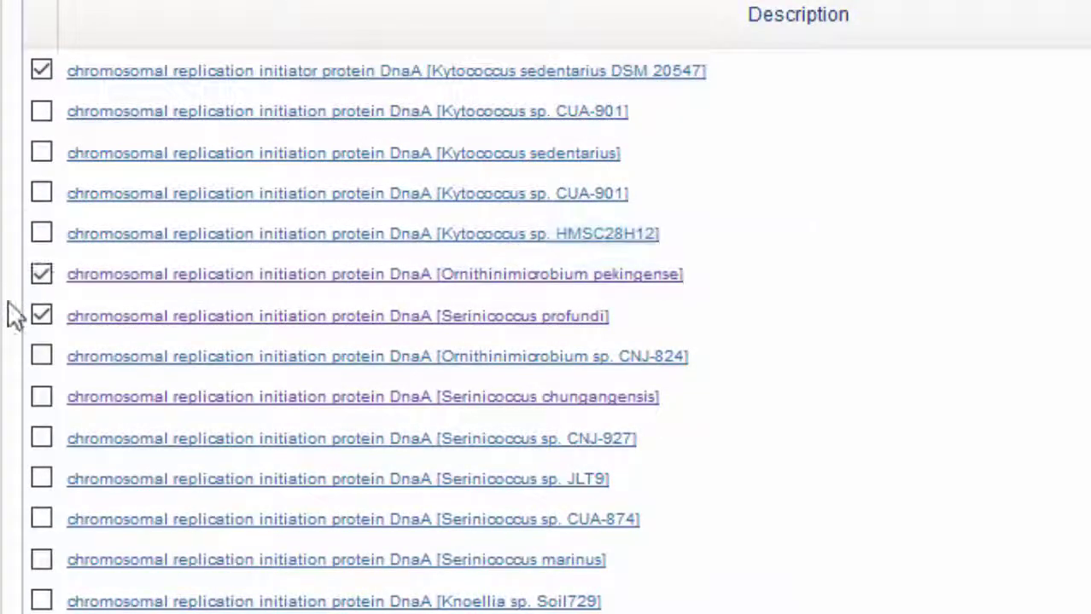
{"action": "scroll", "coordinate": [171, 239], "scroll_direction": "down", "scroll_amount": 6}
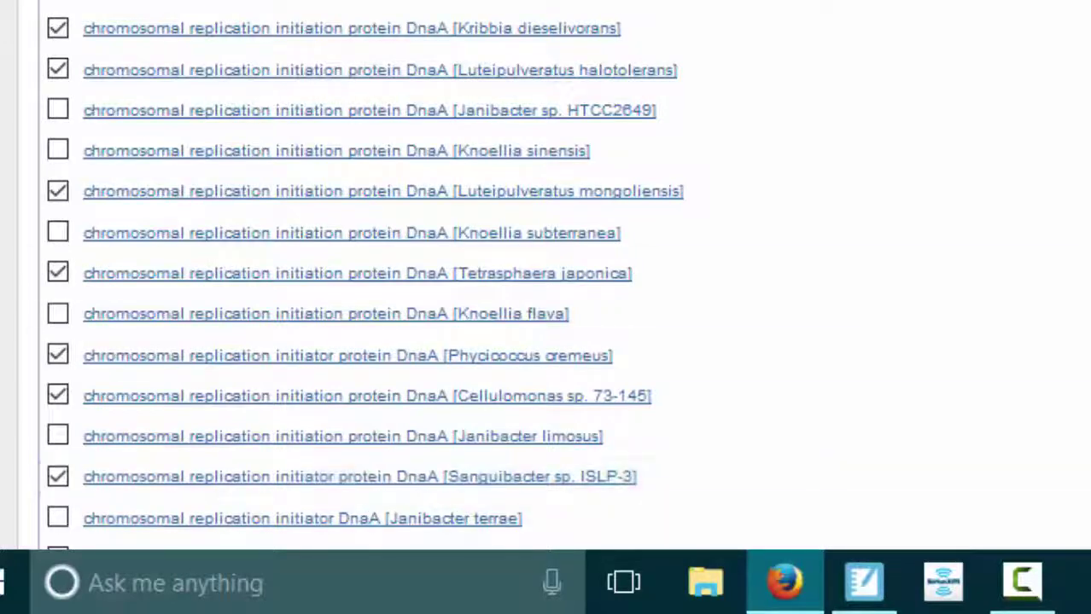
Download the selected hits as FASTA (complete sequence), producing seqdump.txt.
{"action": "scroll", "coordinate": [546, 282], "scroll_direction": "up", "scroll_amount": 10}
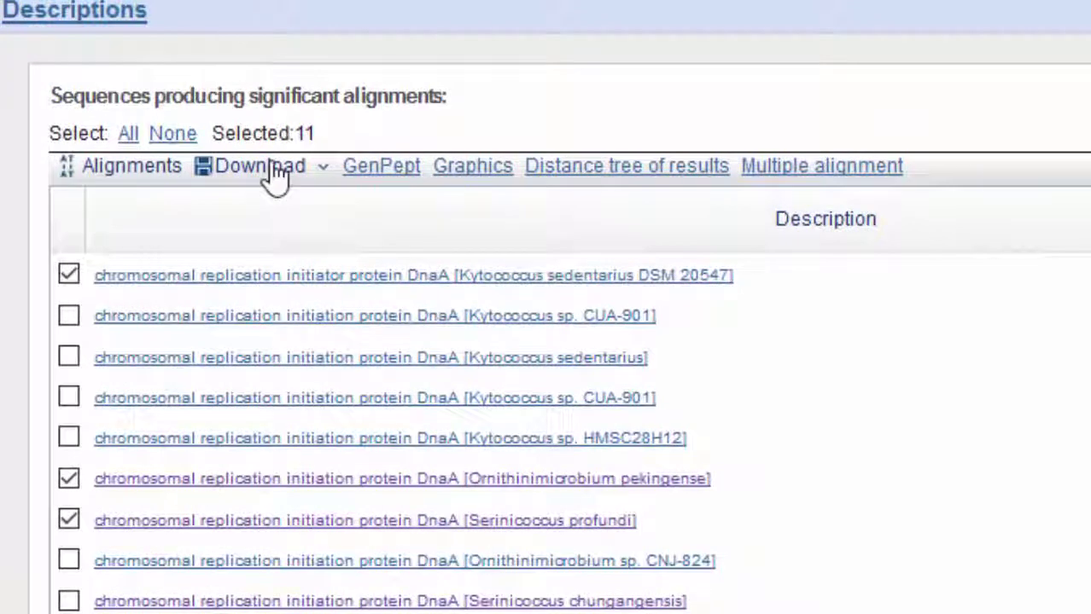
{"action": "left_click", "coordinate": [275, 168]}
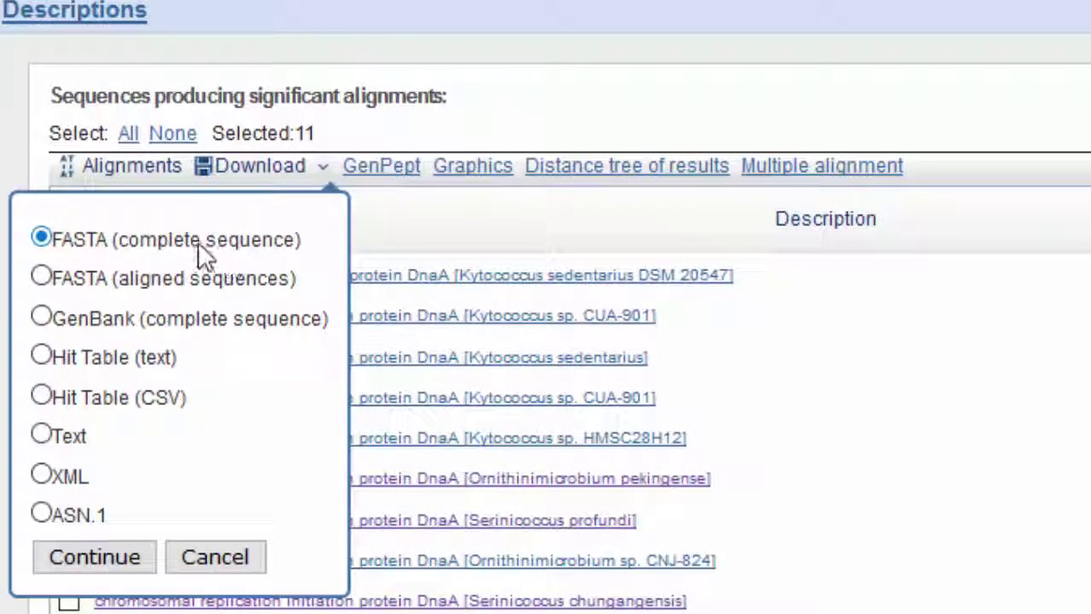
{"action": "left_click", "coordinate": [124, 556]}
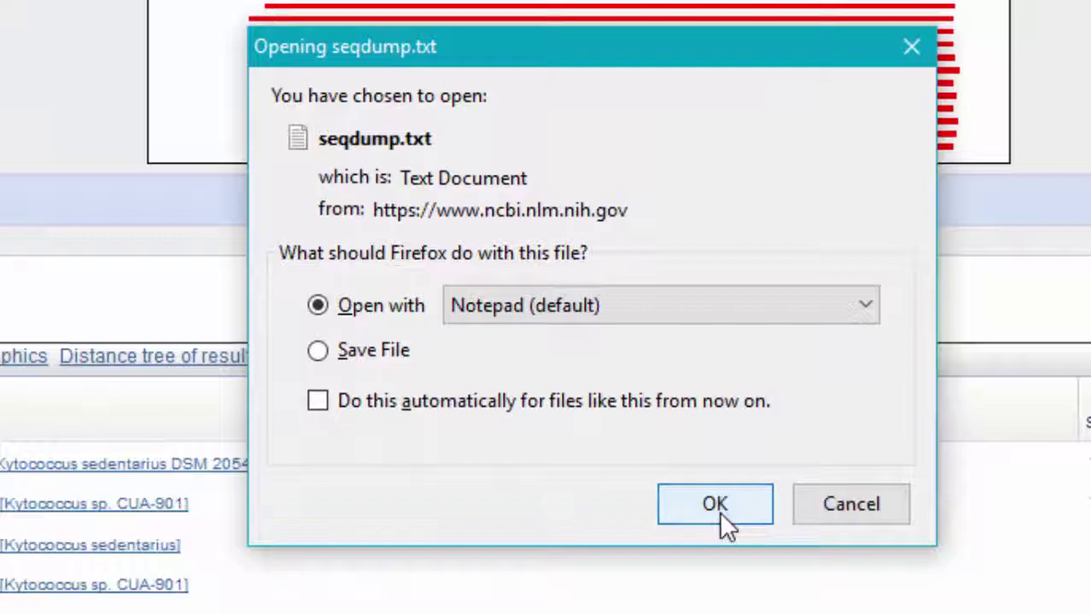
Open seqdump.txt in Notepad and select all its FASTA DnaA records.
{"action": "left_click", "coordinate": [715, 507]}
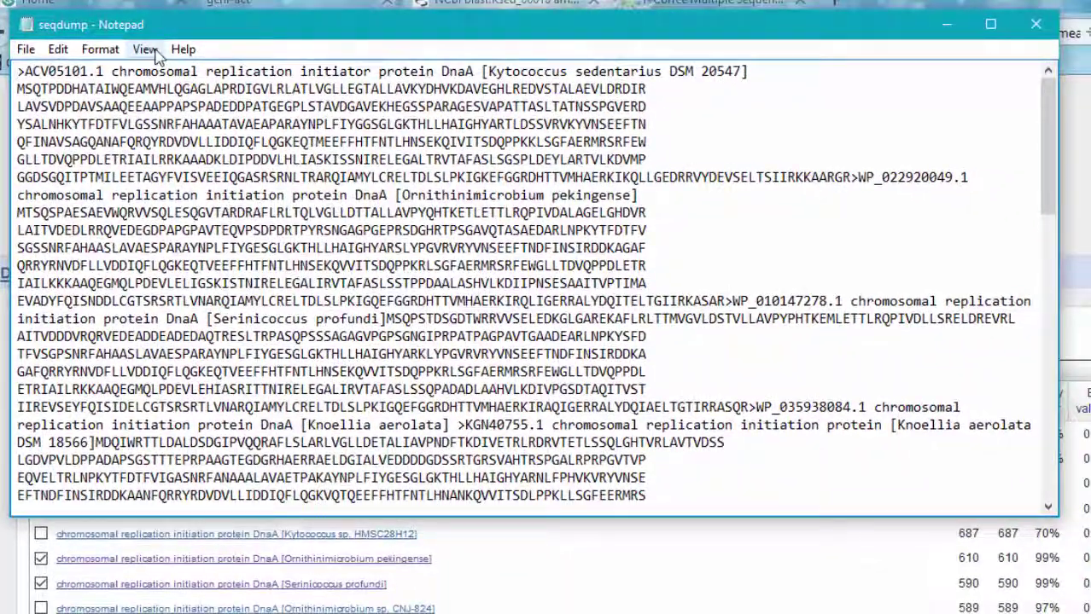
{"action": "left_click", "coordinate": [146, 49]}
{"action": "left_click", "coordinate": [102, 51]}
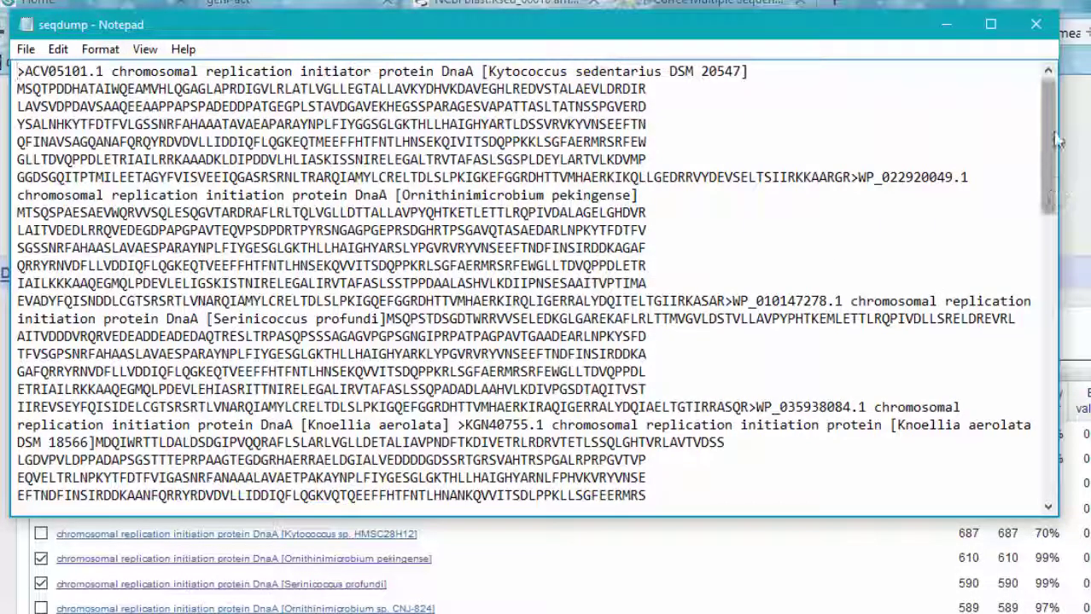
{"action": "left_click_drag", "start_coordinate": [16, 72], "coordinate": [719, 482]}
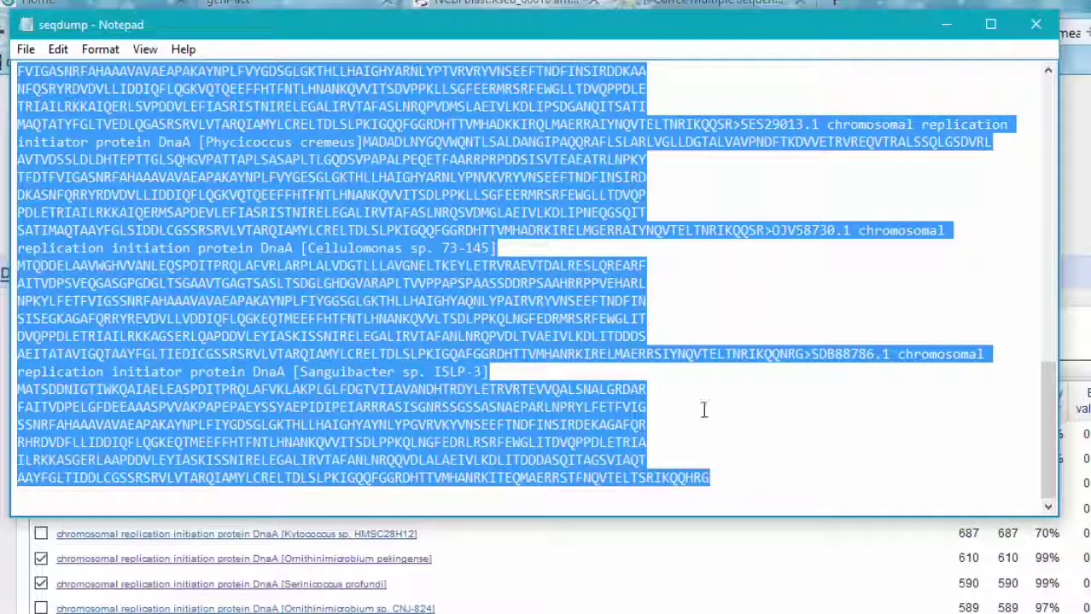
Paste the DnaA FASTA records into the T-Coffee 'Sequences used for alignment' field.
{"action": "left_click", "coordinate": [312, 4]}
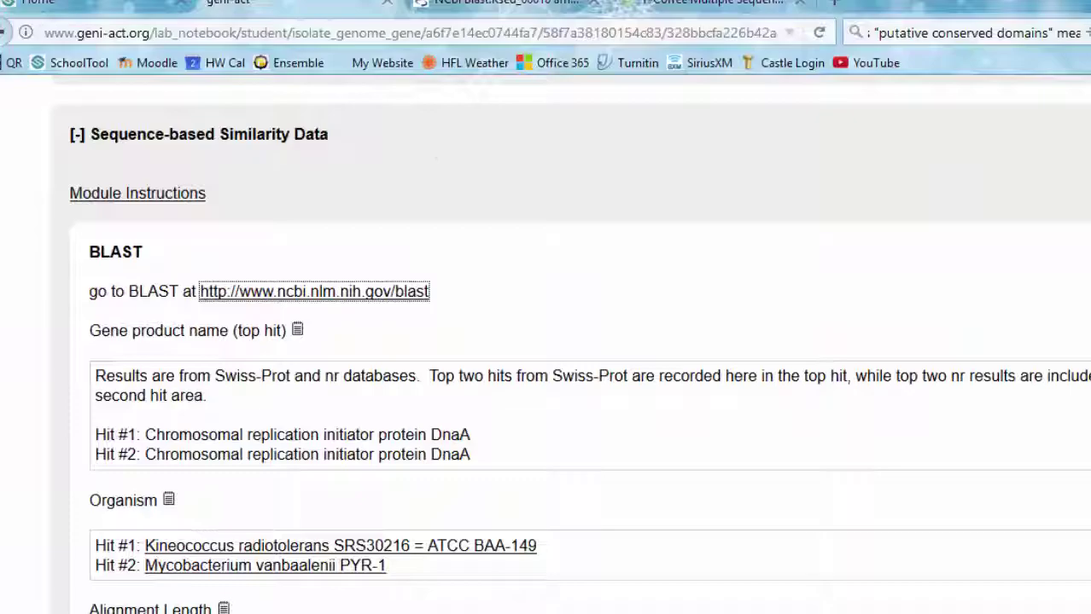
{"action": "scroll", "coordinate": [418, 401], "scroll_direction": "down", "scroll_amount": 20}
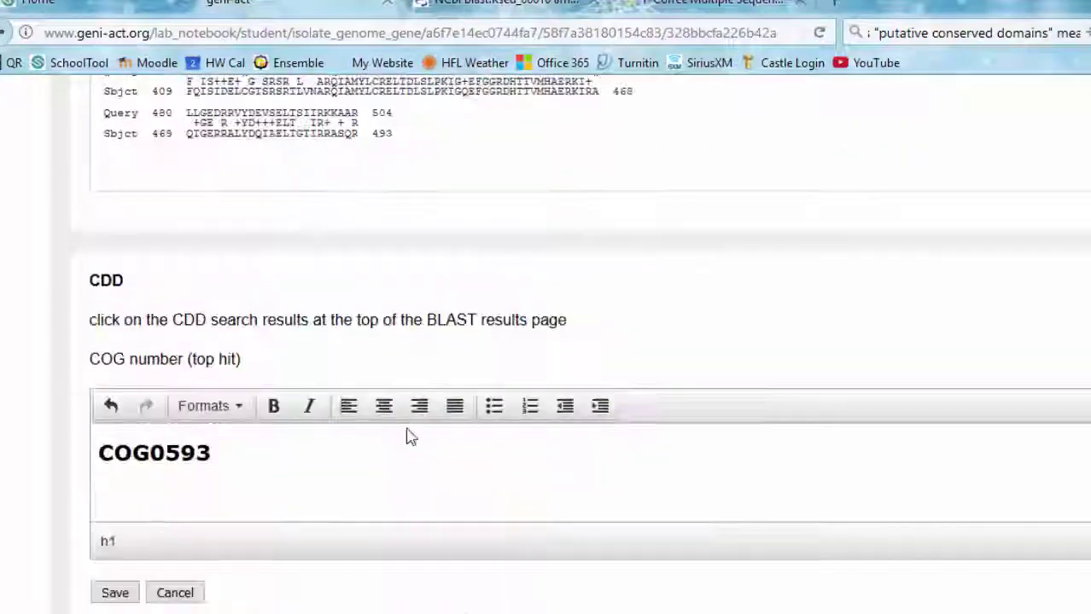
{"action": "scroll", "coordinate": [408, 437], "scroll_direction": "down", "scroll_amount": 15}
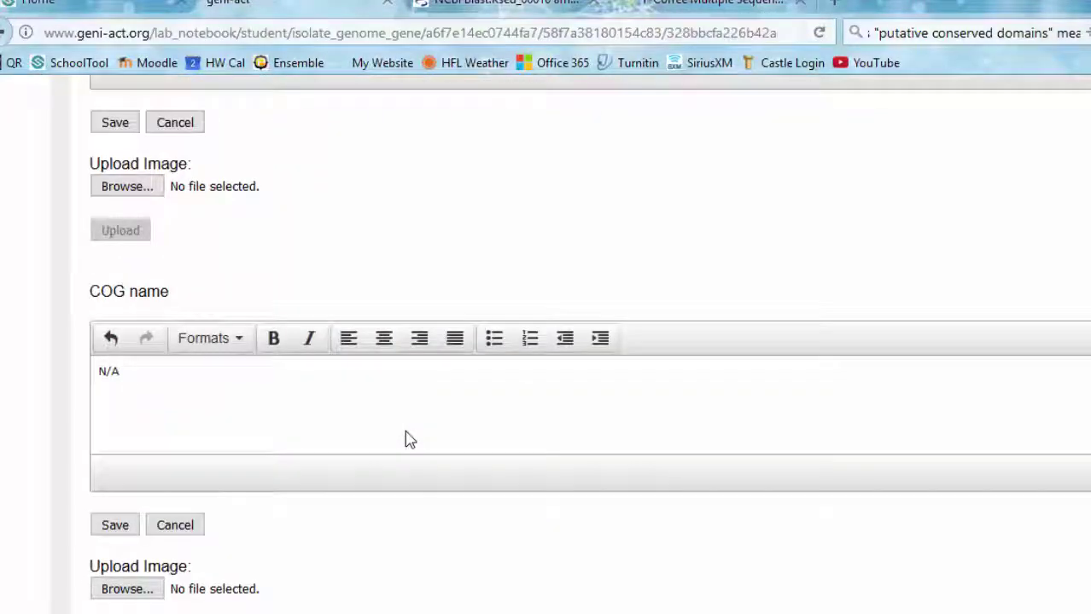
{"action": "scroll", "coordinate": [408, 438], "scroll_direction": "down", "scroll_amount": 11}
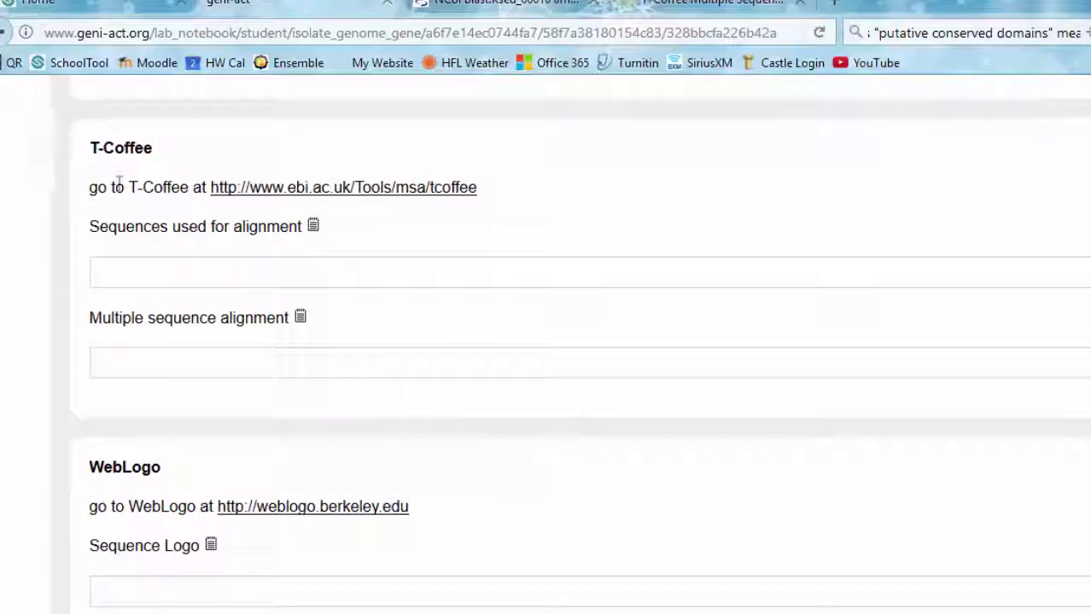
{"action": "left_click", "coordinate": [313, 226]}
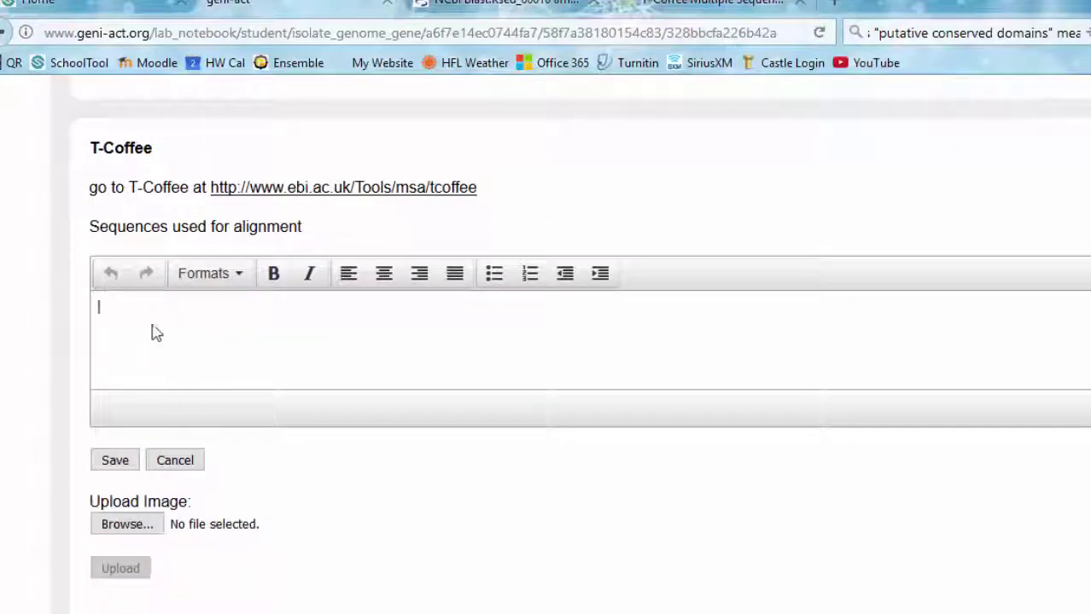
{"action": "key", "text": "ctrl+v"}
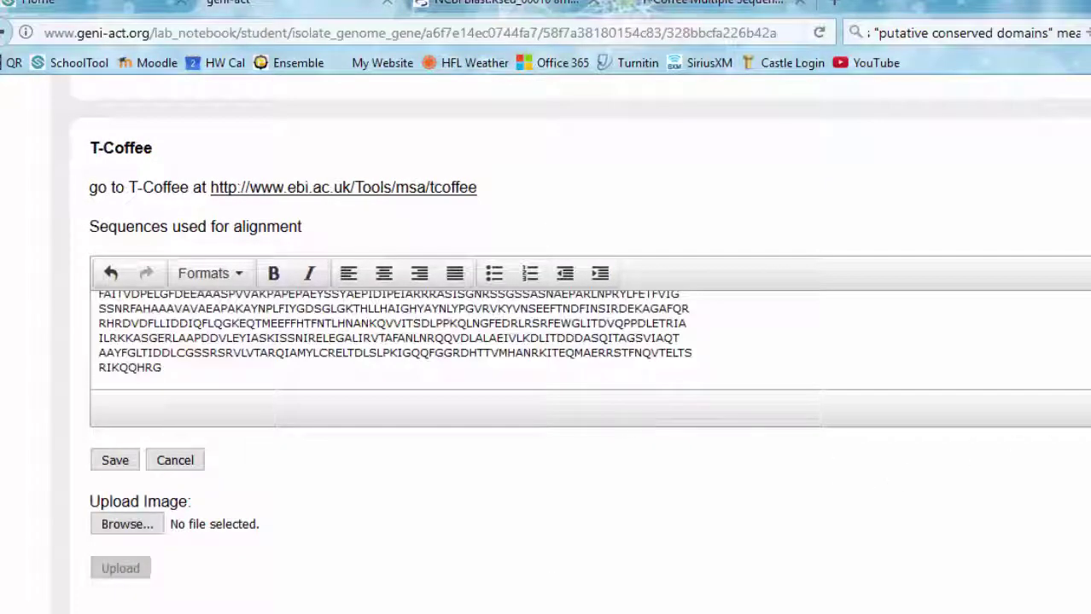
{"action": "key", "text": "ctrl+v"}
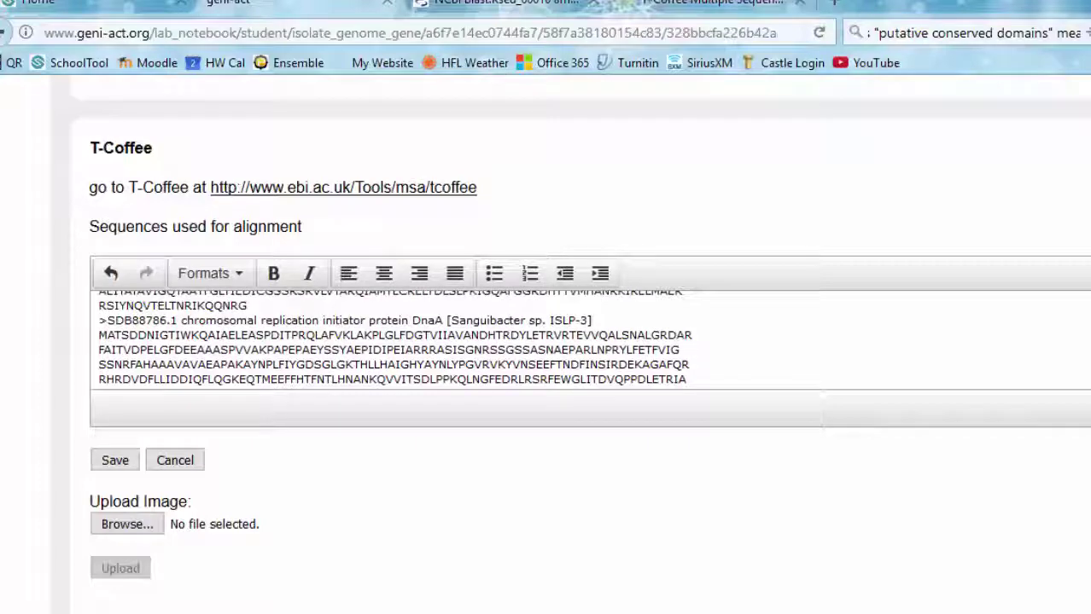
{"action": "scroll", "coordinate": [138, 303], "scroll_direction": "up", "scroll_amount": 5}
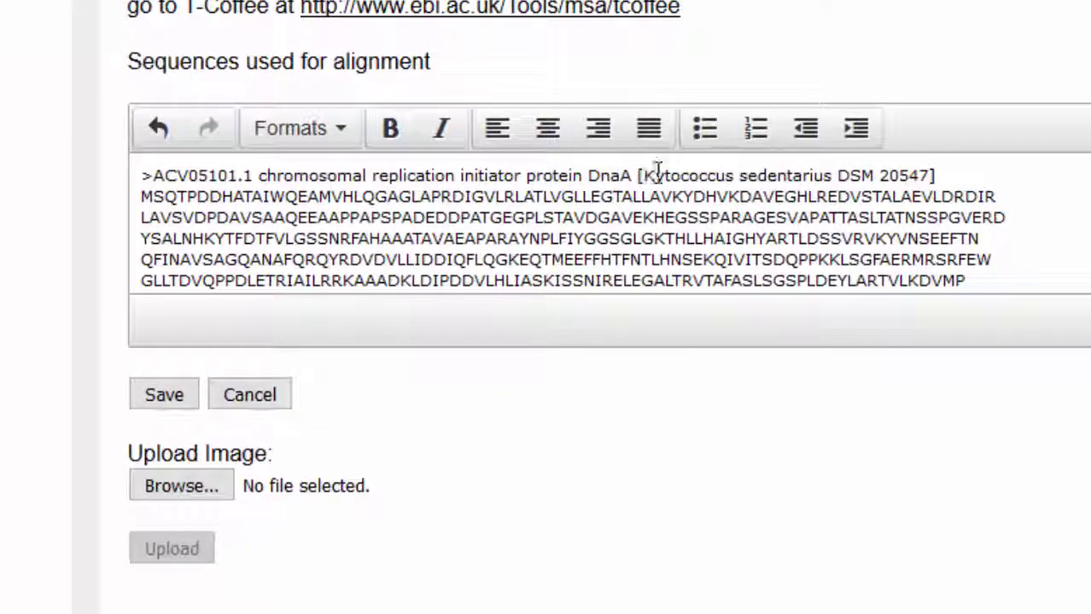
Trim the Kytococcus header to its species name followed by 'AA sequence:'.
{"action": "left_click_drag", "start_coordinate": [638, 175], "coordinate": [150, 175]}
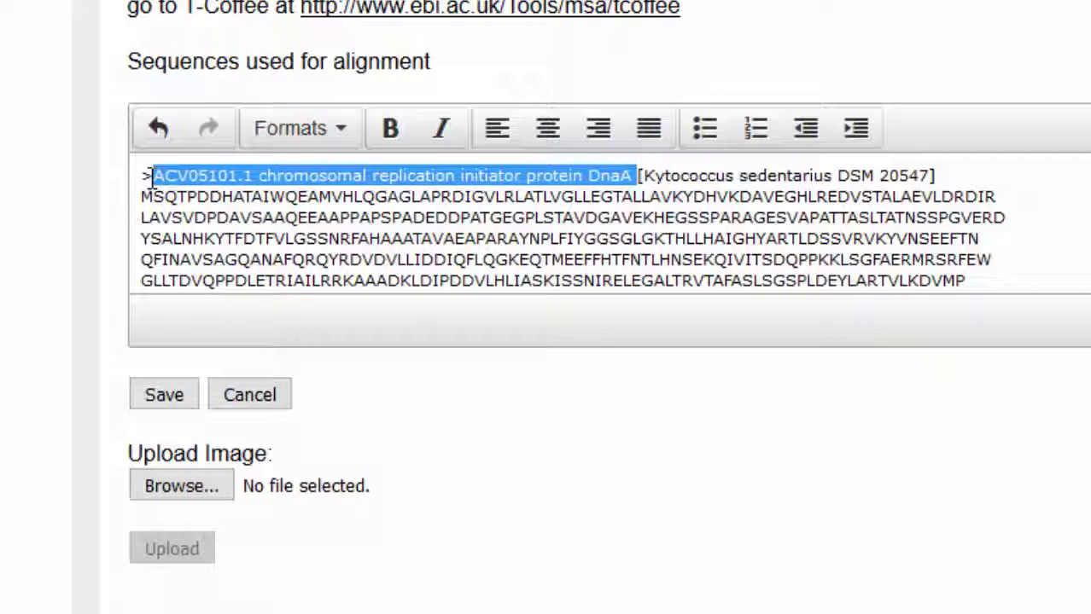
{"action": "key", "text": "Delete"}
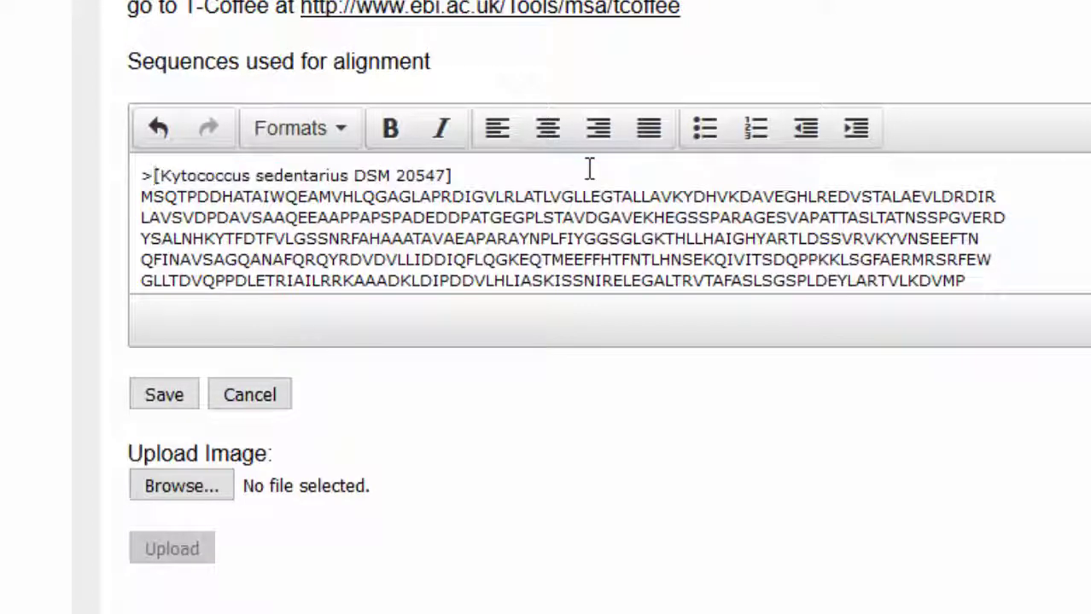
{"action": "left_click", "coordinate": [688, 164]}
{"action": "type", "text": "AA sequence:"}
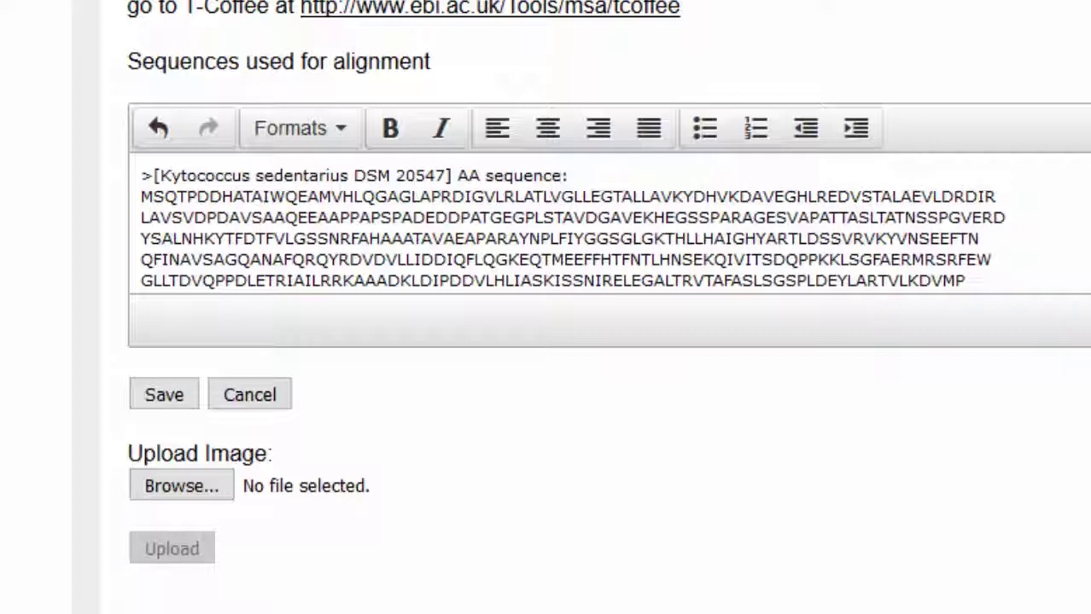
Remove WP_022920049.1 and its description, leaving Ornithinimicrobium pekingense with 'AA sequence'.
{"action": "scroll", "coordinate": [563, 224], "scroll_direction": "down", "scroll_amount": 2}
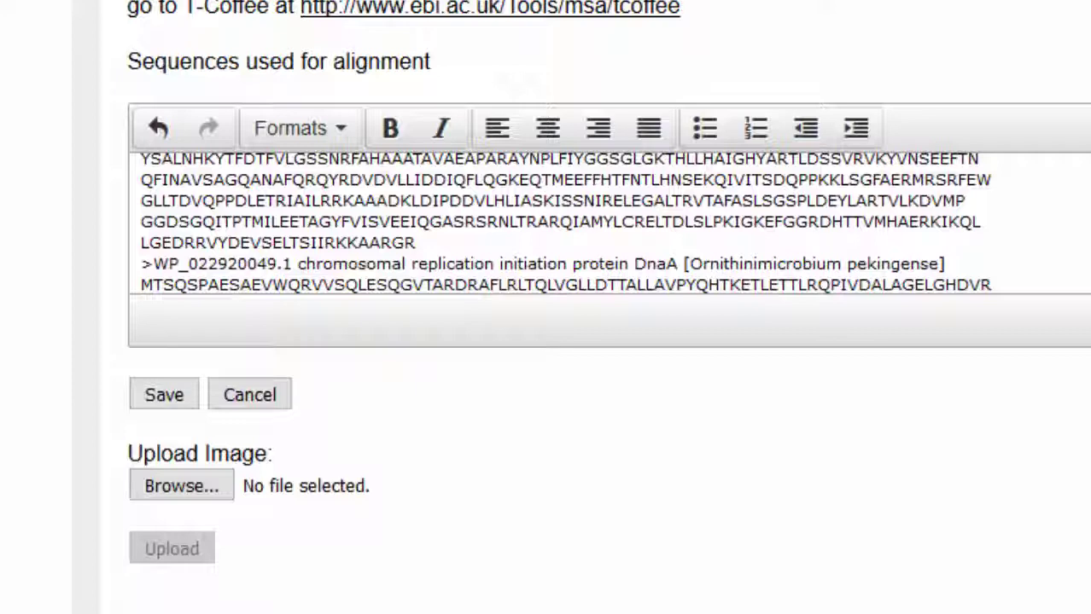
{"action": "scroll", "coordinate": [760, 164], "scroll_direction": "down", "scroll_amount": 2}
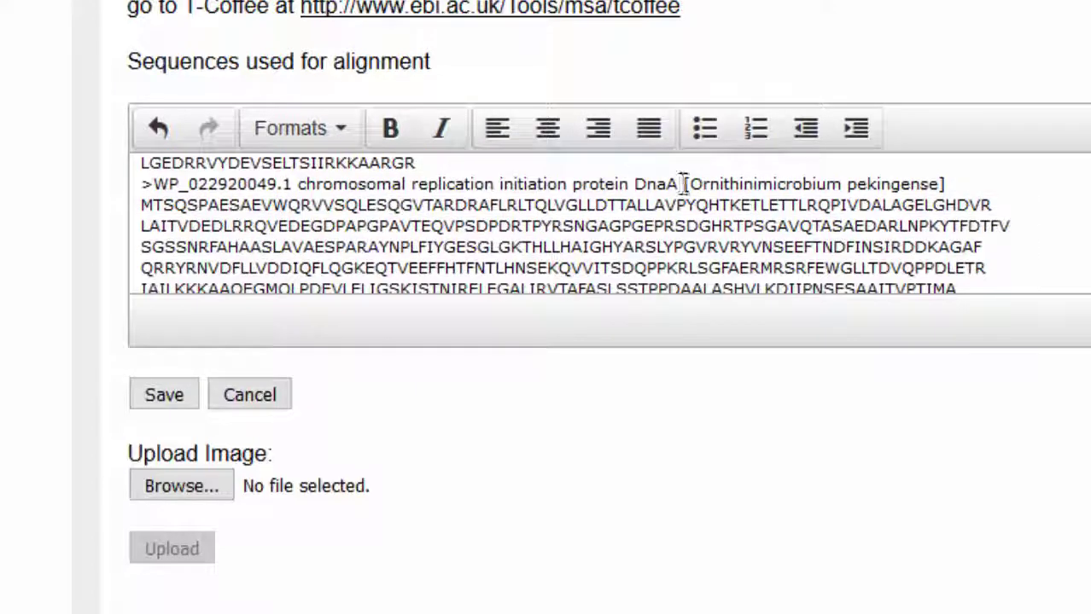
{"action": "left_click_drag", "start_coordinate": [683, 183], "coordinate": [162, 190]}
{"action": "key", "text": "Delete"}
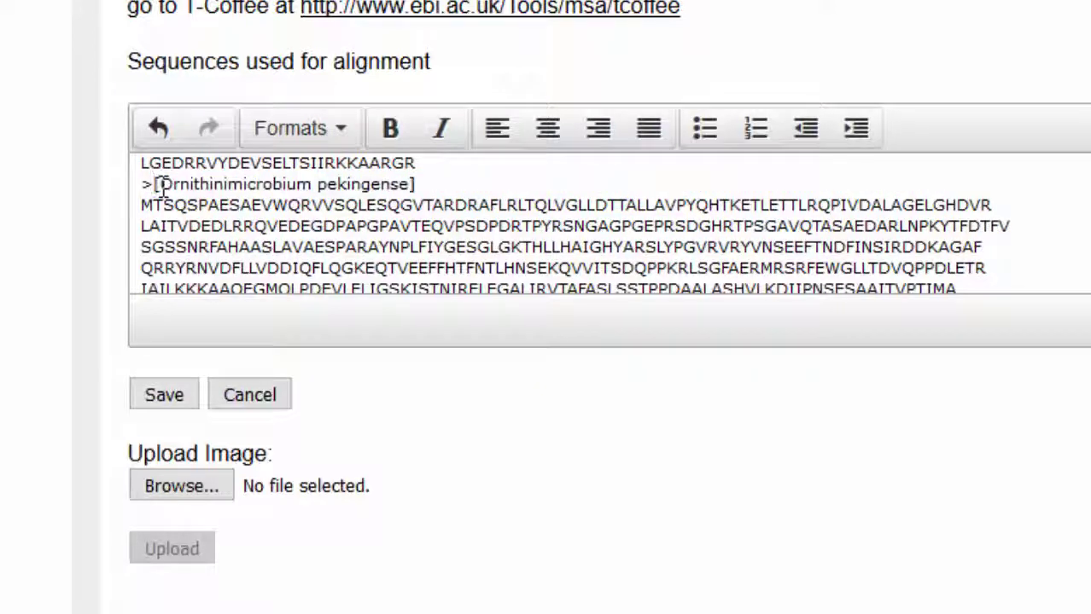
{"action": "left_click", "coordinate": [435, 190]}
{"action": "type", "text": "A"}
{"action": "key", "text": "Return"}
{"action": "type", "text": "A"}
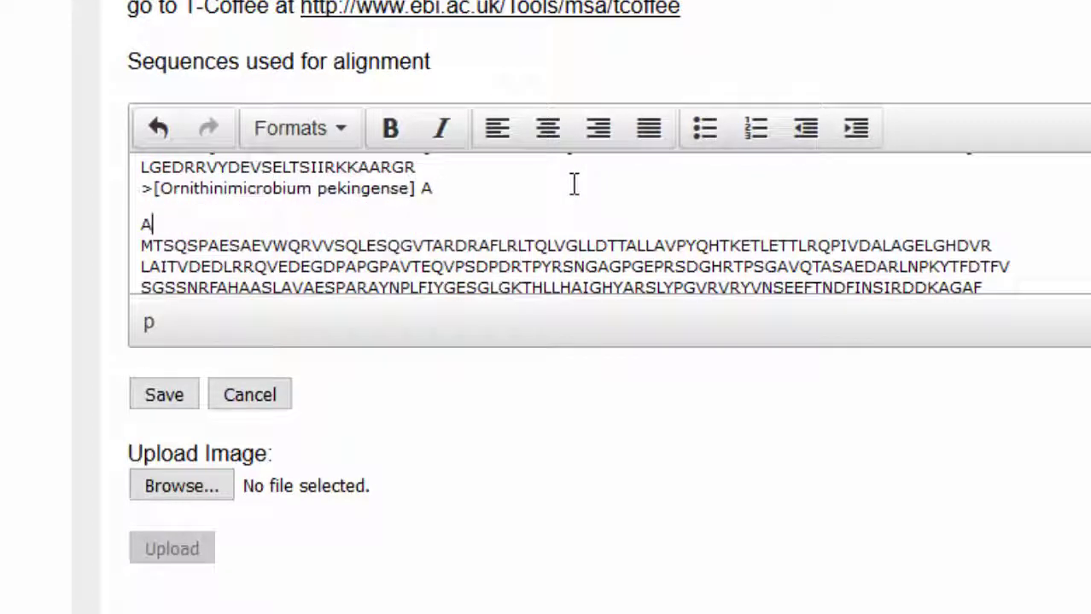
{"action": "key", "text": "BackSpace"}
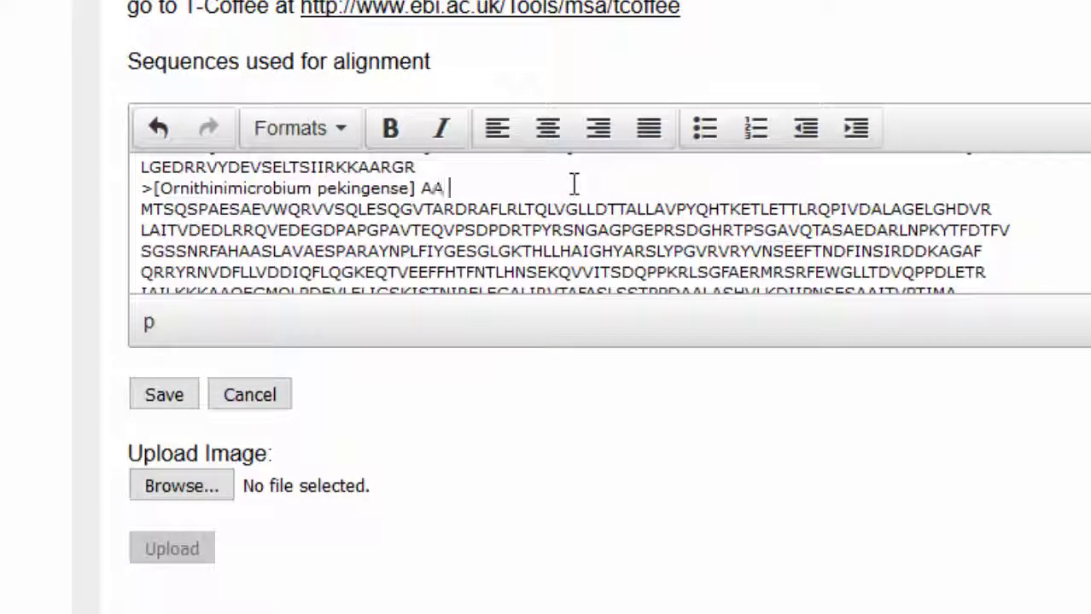
{"action": "type", "text": "sequence:"}
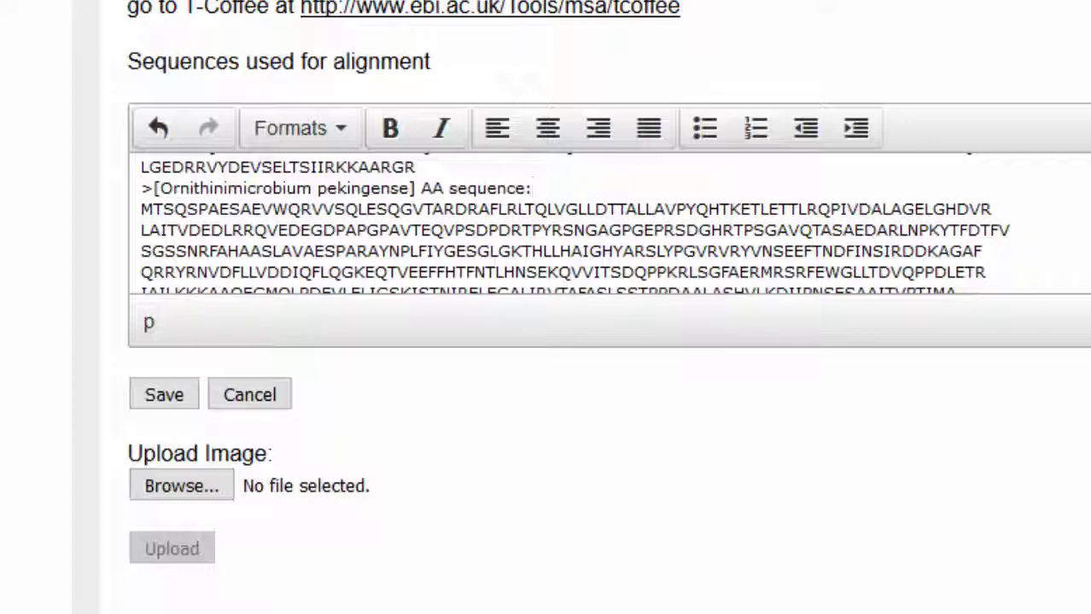
Shorten the Serinicoccus profundi header to 'AA sequence' and strip WP_035938084.1 from Knoellia aerolata's.
{"action": "scroll", "coordinate": [658, 178], "scroll_direction": "down", "scroll_amount": 5}
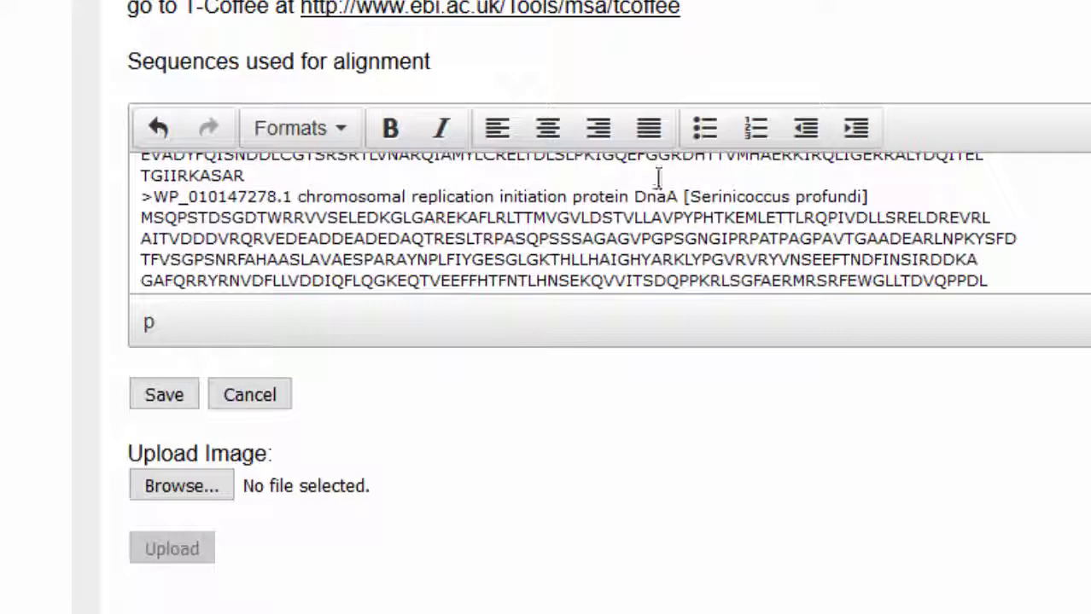
{"action": "left_click_drag", "start_coordinate": [683, 196], "coordinate": [159, 198]}
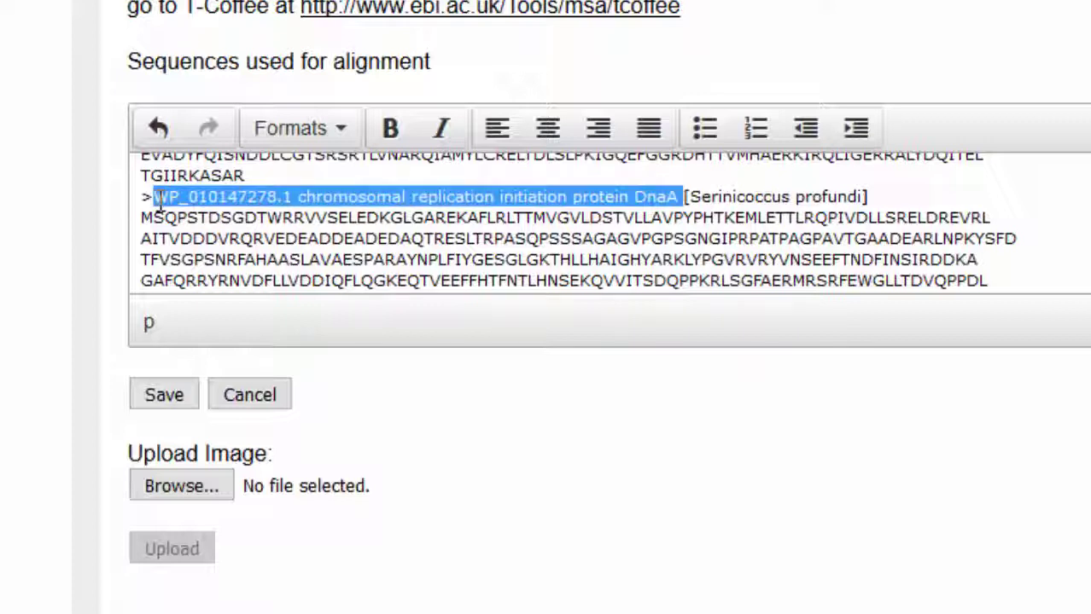
{"action": "key", "text": "Delete"}
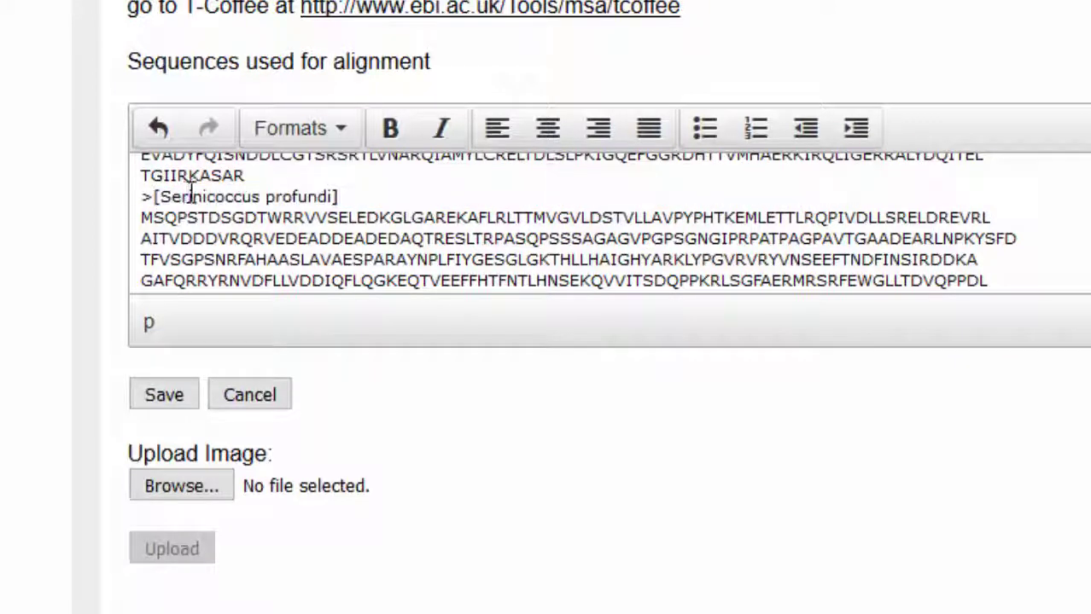
{"action": "type", "text": "AA sequence:"}
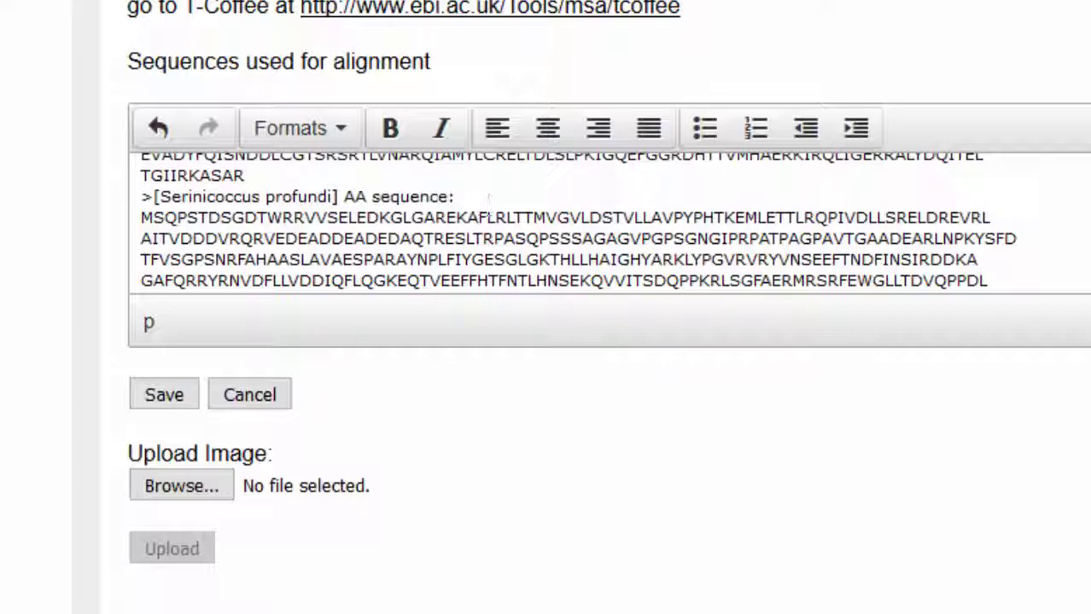
{"action": "scroll", "coordinate": [285, 163], "scroll_direction": "down", "scroll_amount": 3}
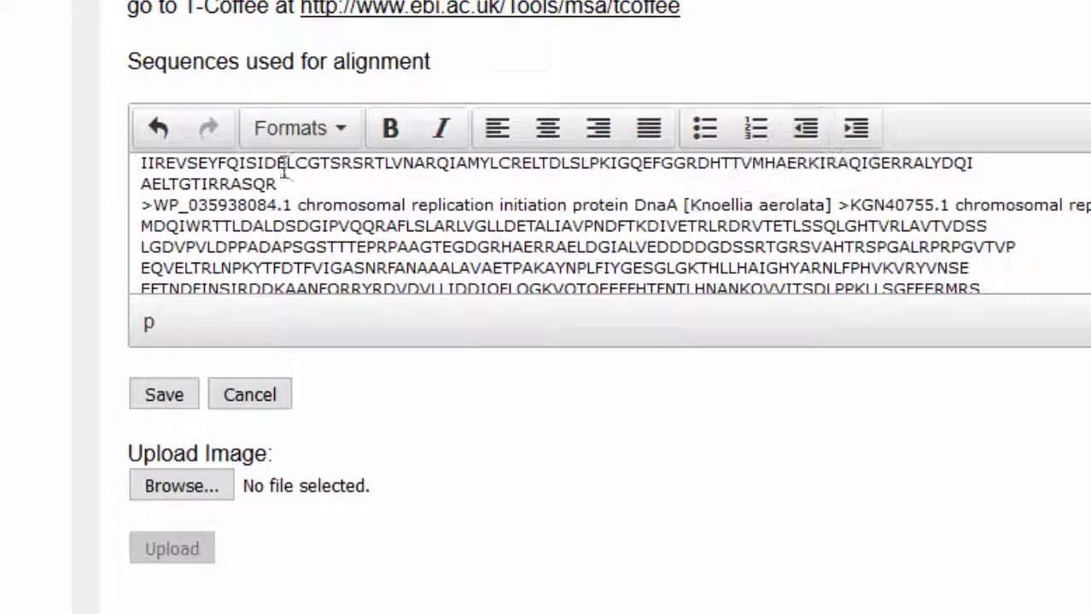
{"action": "left_click_drag", "start_coordinate": [152, 205], "coordinate": [375, 206]}
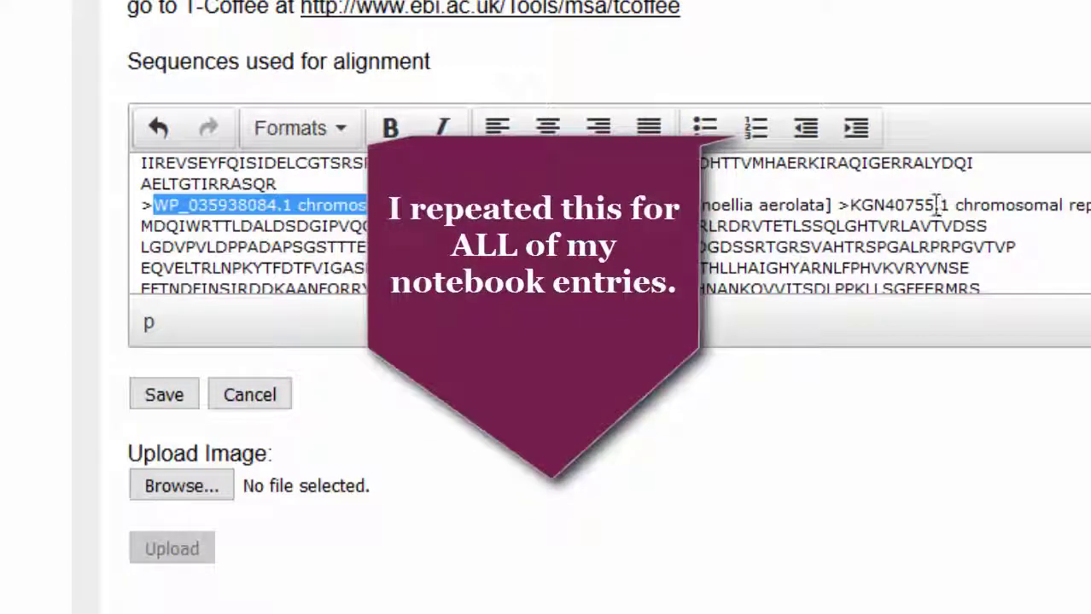
{"action": "key", "text": "BackSpace"}
Select the species-labelled cleaned FASTA sequences in the alignment field for copying.
{"action": "scroll", "coordinate": [930, 214], "scroll_direction": "down", "scroll_amount": 3}
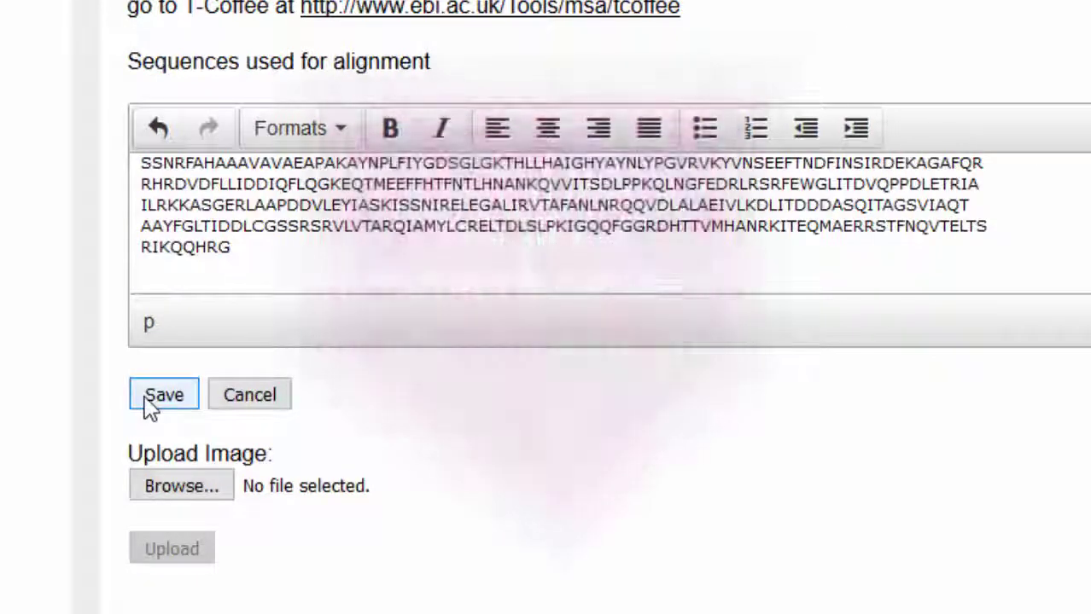
{"action": "scroll", "coordinate": [948, 244], "scroll_direction": "up", "scroll_amount": 10}
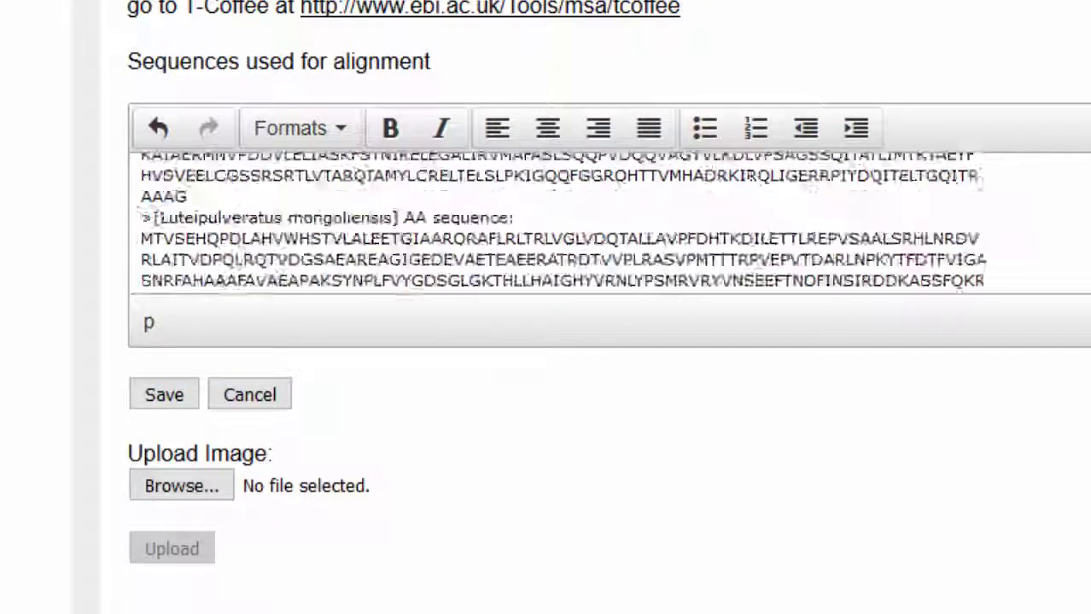
{"action": "scroll", "coordinate": [742, 457], "scroll_direction": "down", "scroll_amount": 5}
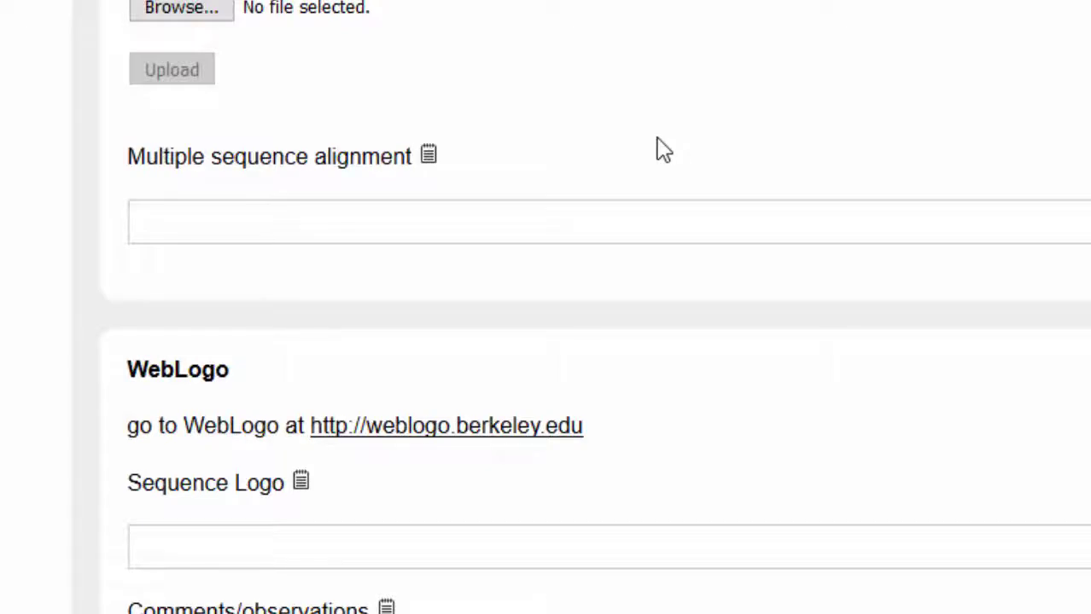
{"action": "scroll", "coordinate": [700, 158], "scroll_direction": "up", "scroll_amount": 9}
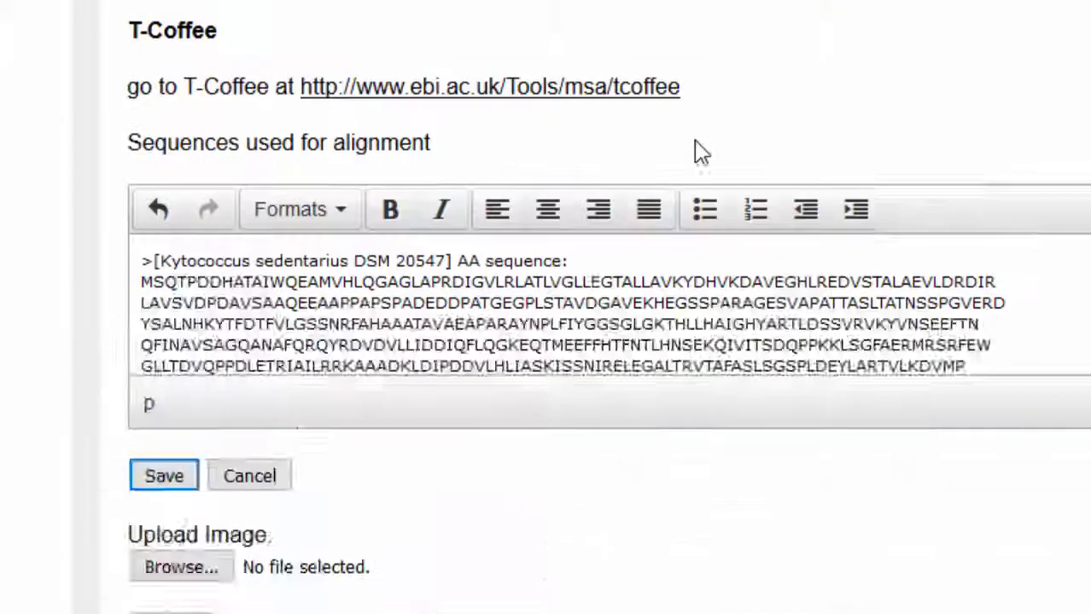
{"action": "scroll", "coordinate": [717, 166], "scroll_direction": "down", "scroll_amount": 5}
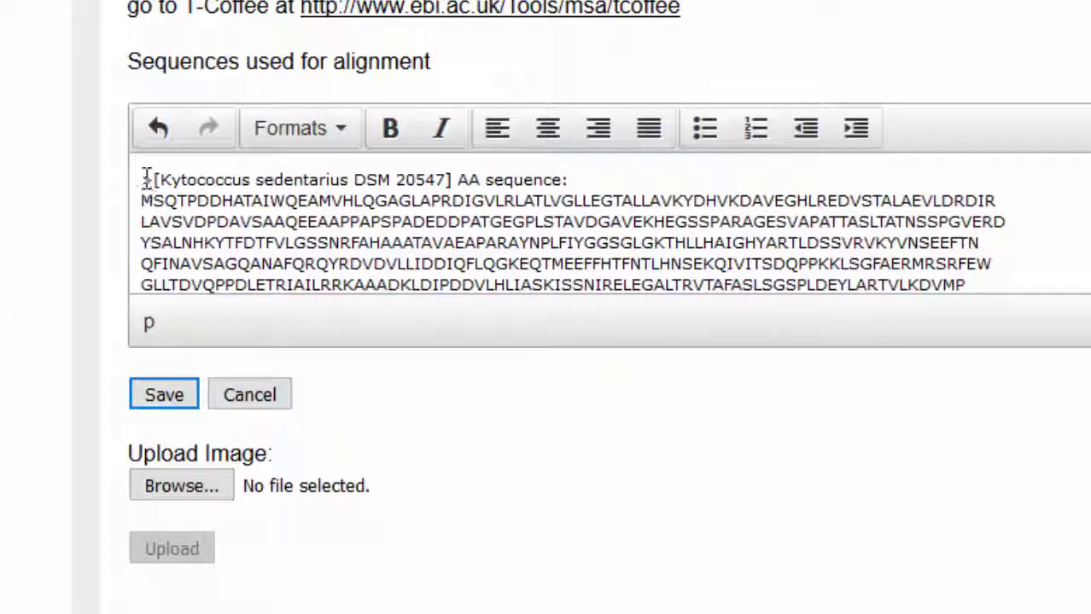
{"action": "left_click_drag", "start_coordinate": [143, 177], "coordinate": [241, 260]}
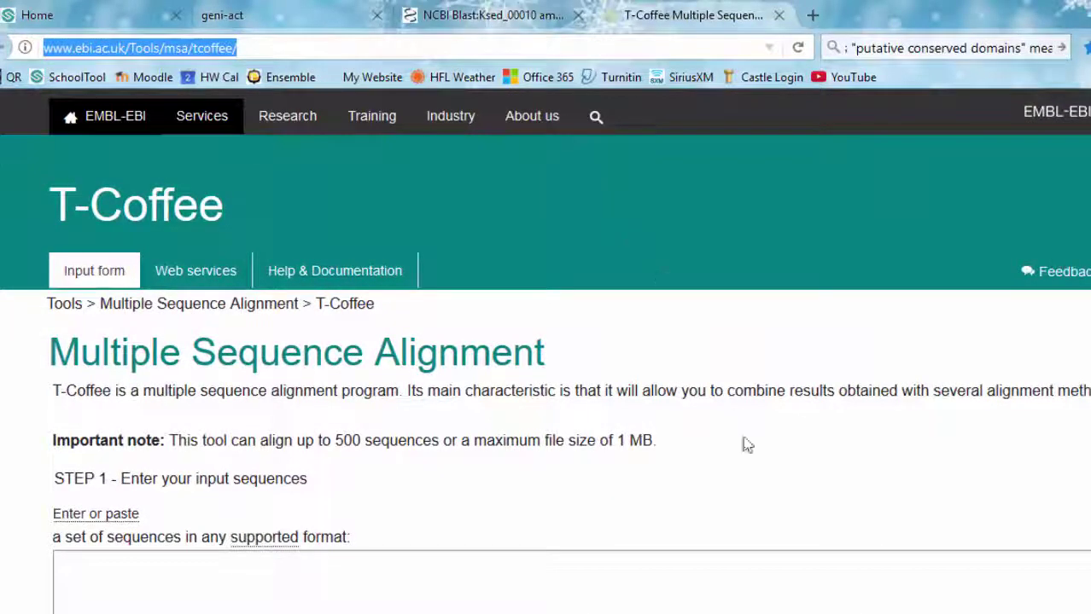
Paste the cleaned FASTA sequences of the 11 DnaA proteins into T-Coffee's sequence box.
{"action": "scroll", "coordinate": [713, 435], "scroll_direction": "down", "scroll_amount": 3}
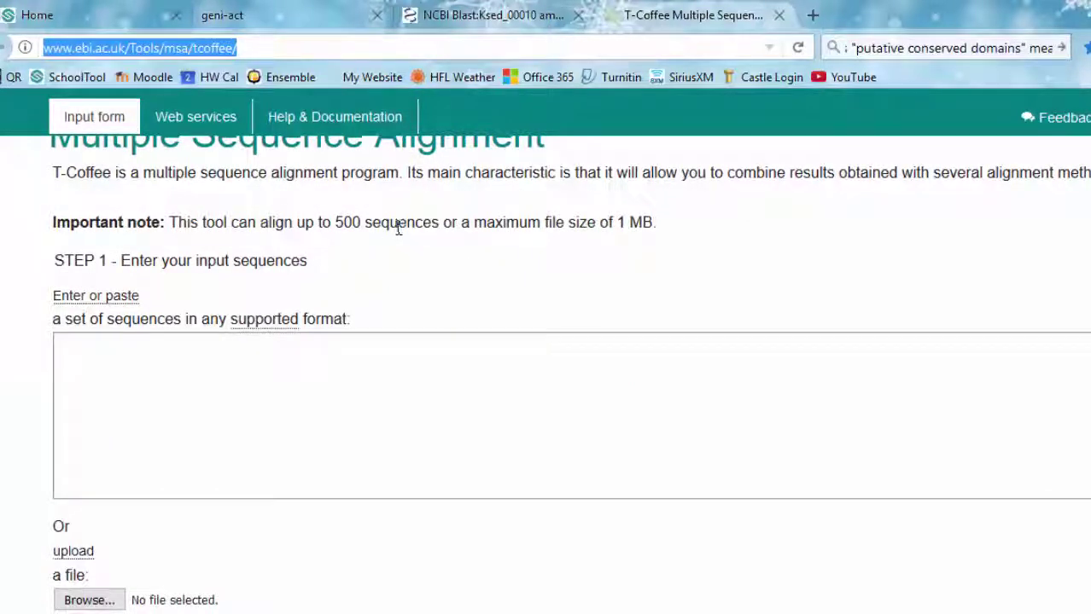
{"action": "left_click", "coordinate": [204, 359]}
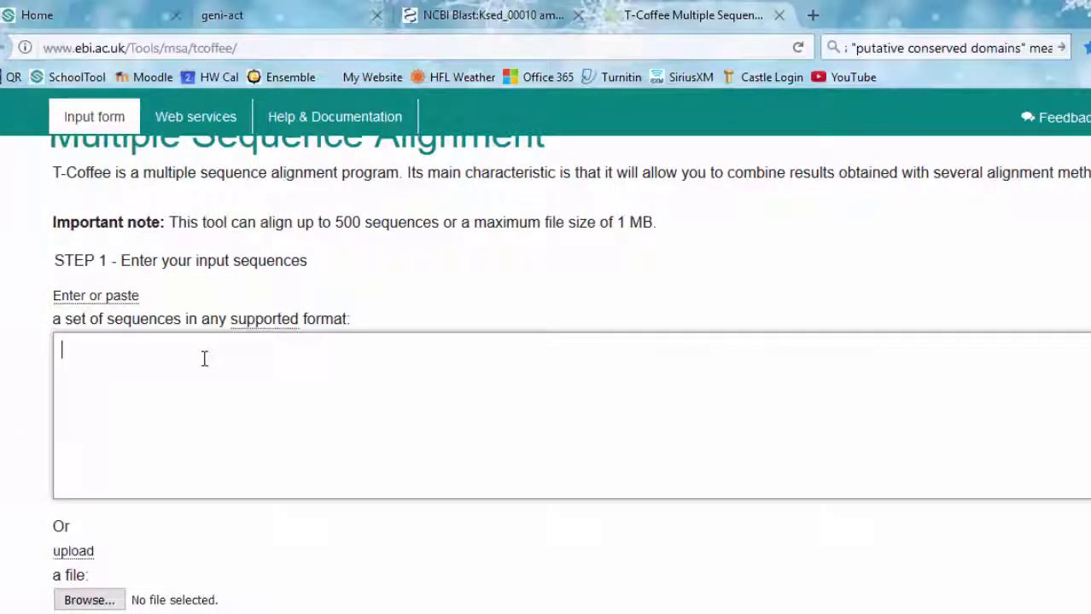
{"action": "type", "text": ">[Sanguibacter sp. ISLP-3] AA sequence MATSDDNIGTIWKQAIAELEASPDITPRQLAFVKLAKPLGLFDGTVIIAVANDHTRDYLETRVRTEVVQALSNALGRDAR FAITVDPELGFDEEAAASPVVAKPAPEPAEYSSYAEPIDIPEIARRASISGNRSSGSSASNAEPARLNPRYLFETFVIG SSNRFAHAAAVAVAEAPAKAYNPLFIYGDSGLGKTHLLHAIGHYAYNLYPGVRVKYVNSEEFTNDFINSIRDEKAGAFQR RHRDVDFLLIDDIQFLQGKEQTMEEFFHTFNTLHNANKQVVITSDLPPKQLNGFEDRLRSRFEWGLITDVQPPDLETRIA ILRKKASGERLAAPDDVLEYIASKISSNIRELEGALIRVTAFANLNRQQVDLALAEIVLKDLITDDDASQITAGSVIAQT AAYFGLTIDDLCGSSRSRVLVTARQIAMYLCRELTDLSLPKIGQQFGGRDHTTVMHANRKITEQMAERRSTFNQVTELTS RIKQQHRG"}
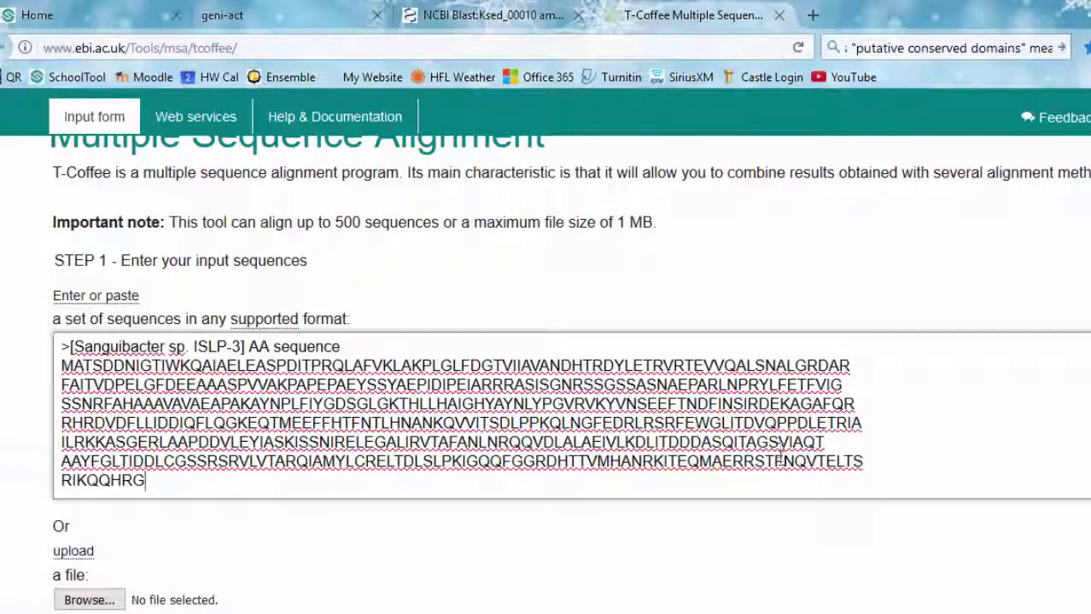
{"action": "scroll", "coordinate": [546, 341], "scroll_direction": "down", "scroll_amount": 2}
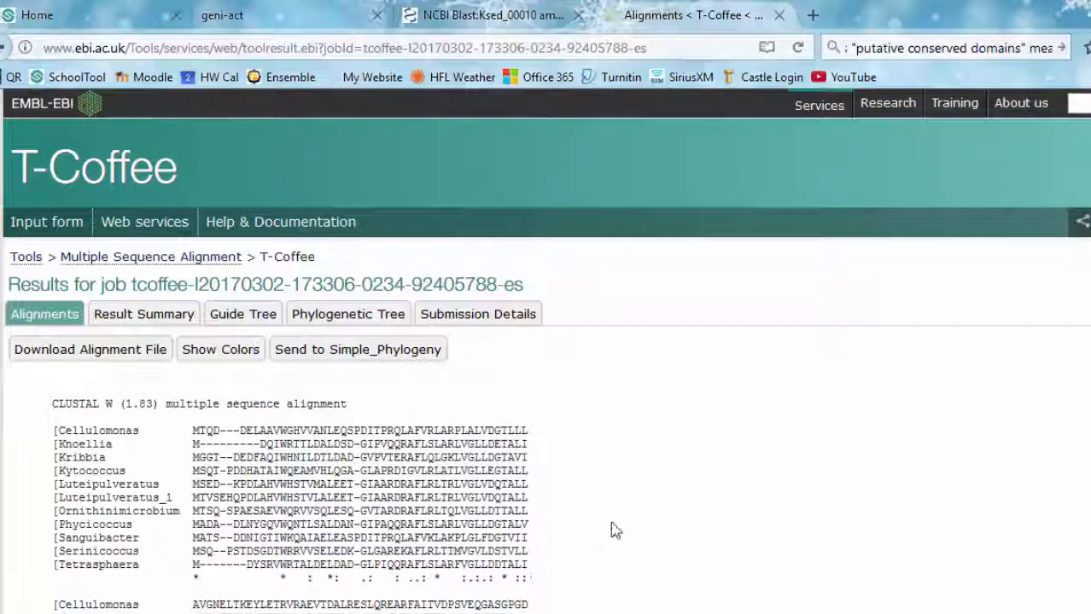
{"action": "scroll", "coordinate": [550, 546], "scroll_direction": "down", "scroll_amount": 2}
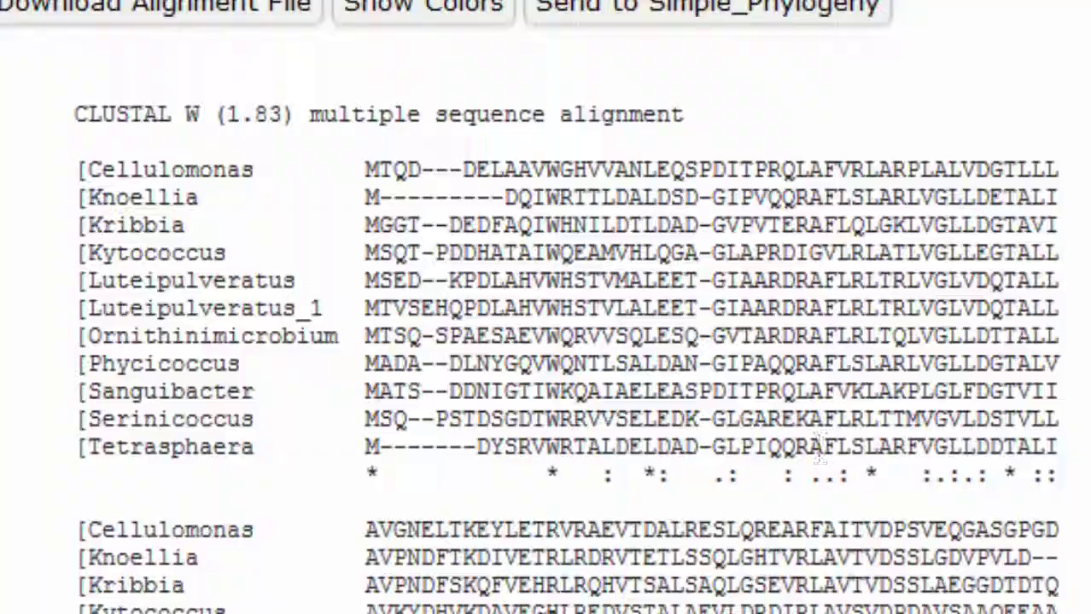
{"action": "scroll", "coordinate": [546, 341], "scroll_direction": "down", "scroll_amount": 15}
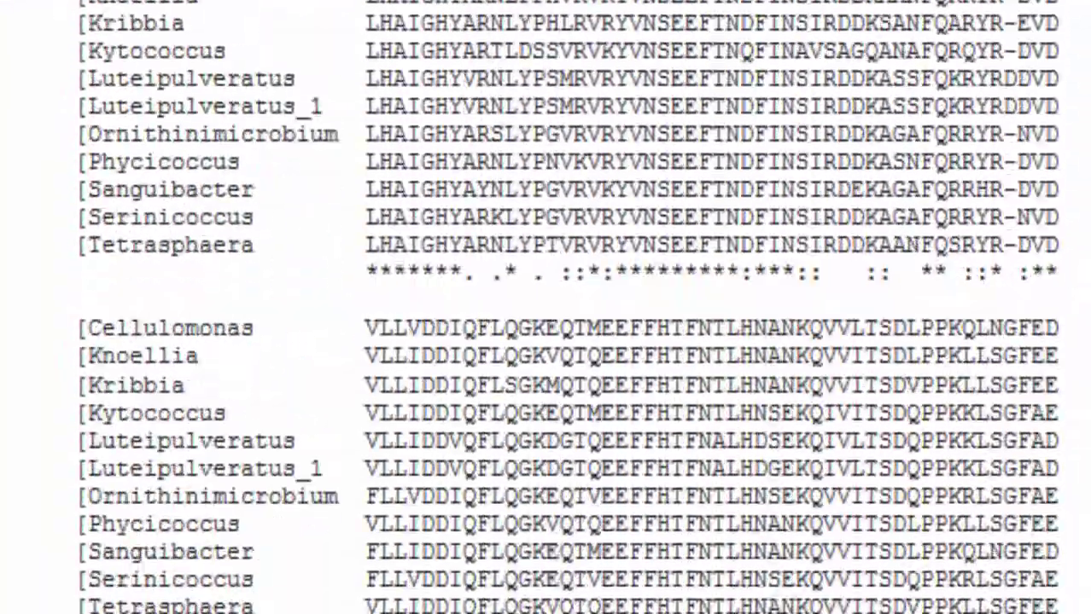
{"action": "scroll", "coordinate": [546, 342], "scroll_direction": "down", "scroll_amount": 5}
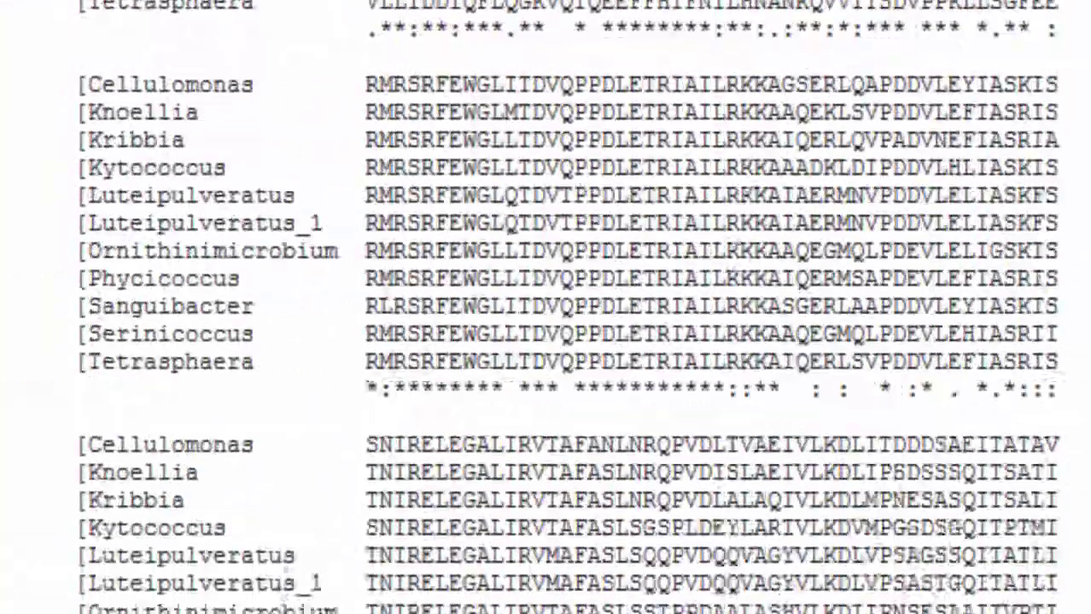
{"action": "scroll", "coordinate": [546, 341], "scroll_direction": "down", "scroll_amount": 10}
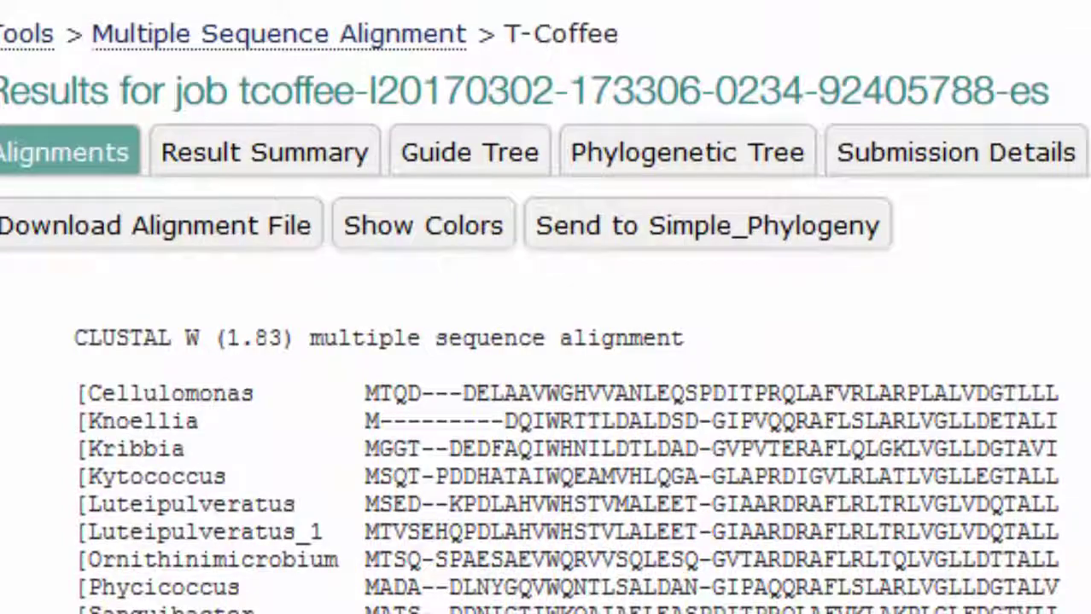
{"action": "scroll", "coordinate": [546, 341], "scroll_direction": "down", "scroll_amount": 10}
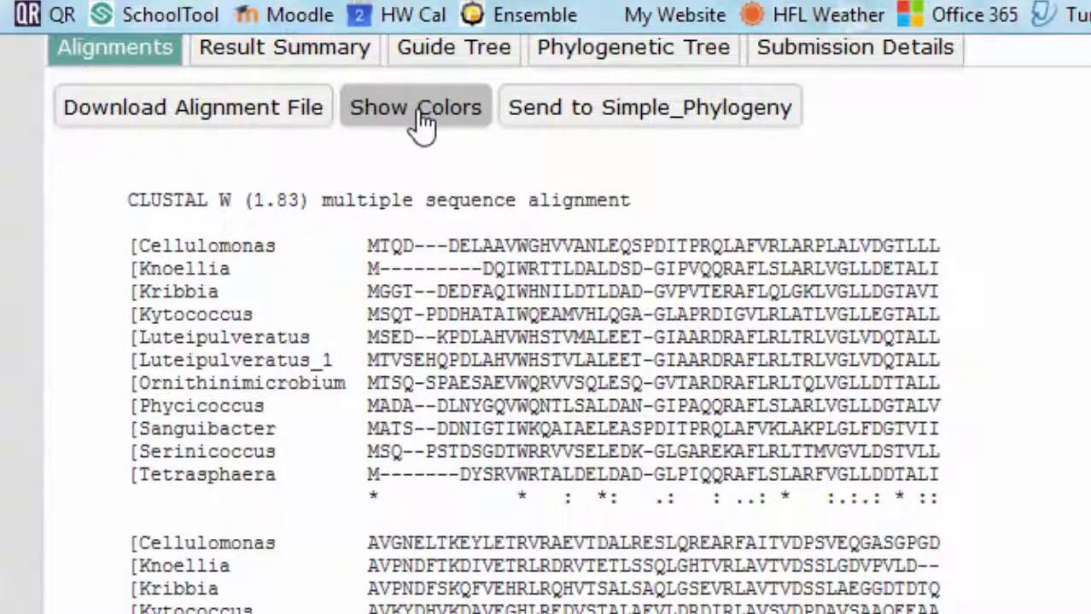
Turn on residue colouring for the CLUSTAL W alignment of the eleven DnaA sequences.
{"action": "left_click", "coordinate": [422, 123]}
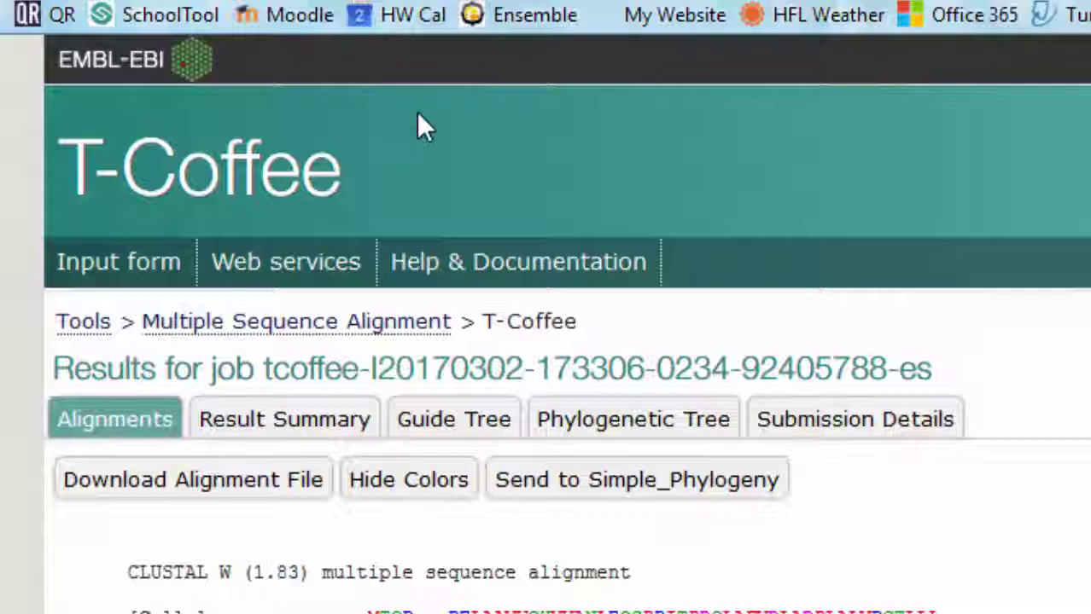
{"action": "scroll", "coordinate": [423, 124], "scroll_direction": "down", "scroll_amount": 3}
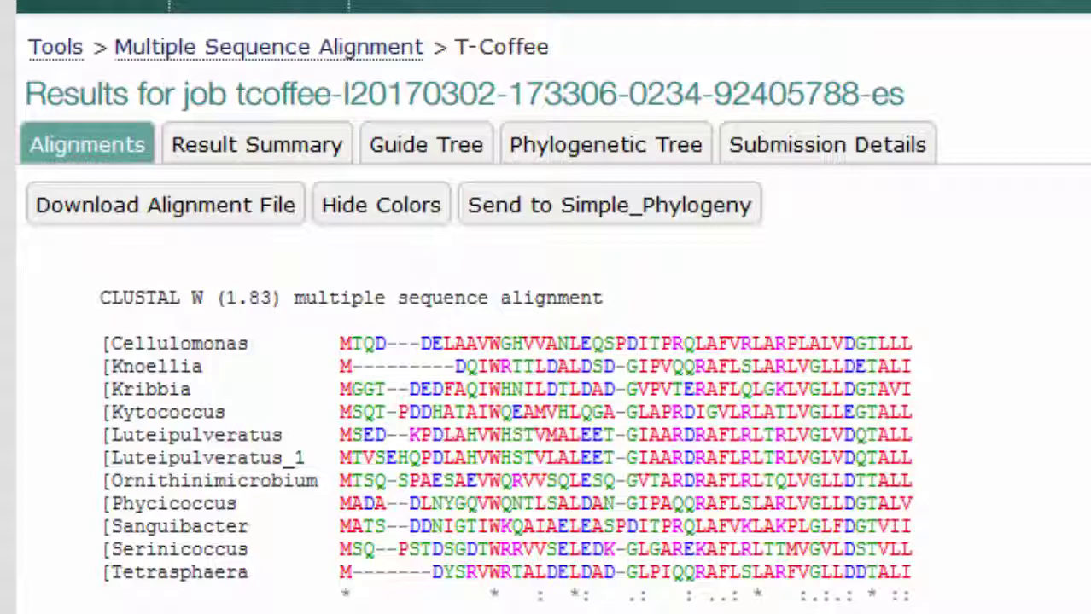
Scroll through the coloured alignment blocks to review the full result.
{"action": "scroll", "coordinate": [461, 205], "scroll_direction": "down", "scroll_amount": 2}
{"action": "scroll", "coordinate": [546, 341], "scroll_direction": "down", "scroll_amount": 13}
{"action": "scroll", "coordinate": [599, 453], "scroll_direction": "up", "scroll_amount": 7}
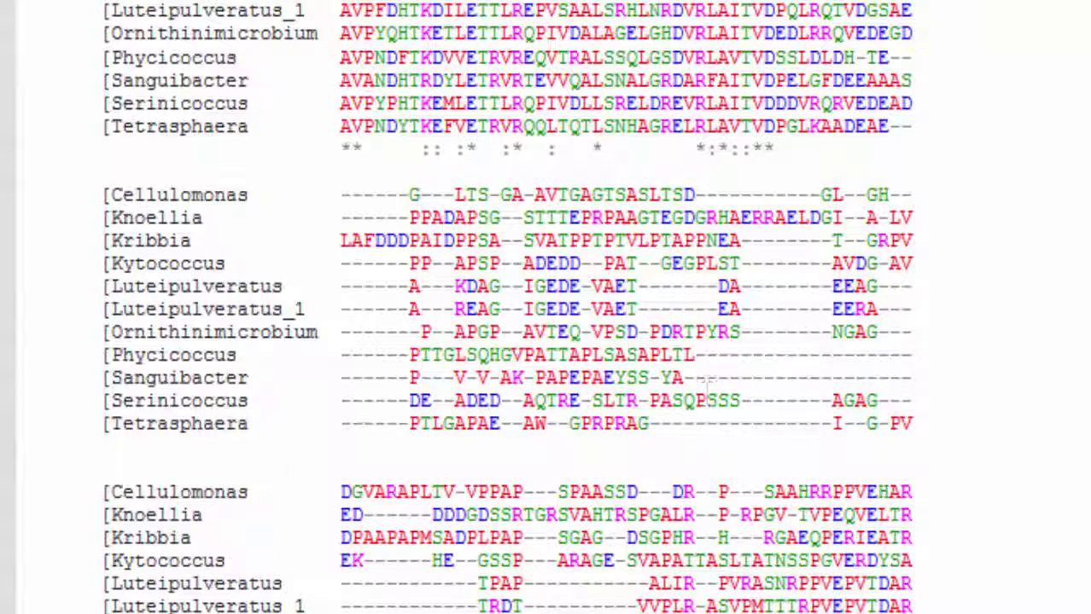
{"action": "scroll", "coordinate": [1024, 512], "scroll_direction": "down", "scroll_amount": 10}
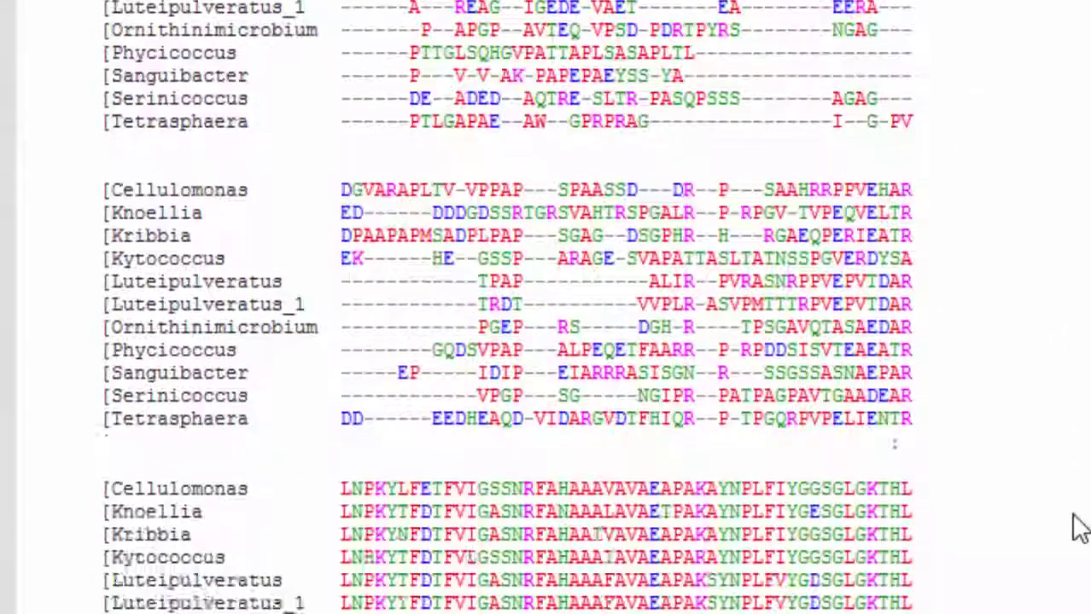
{"action": "scroll", "coordinate": [1082, 536], "scroll_direction": "down", "scroll_amount": 3}
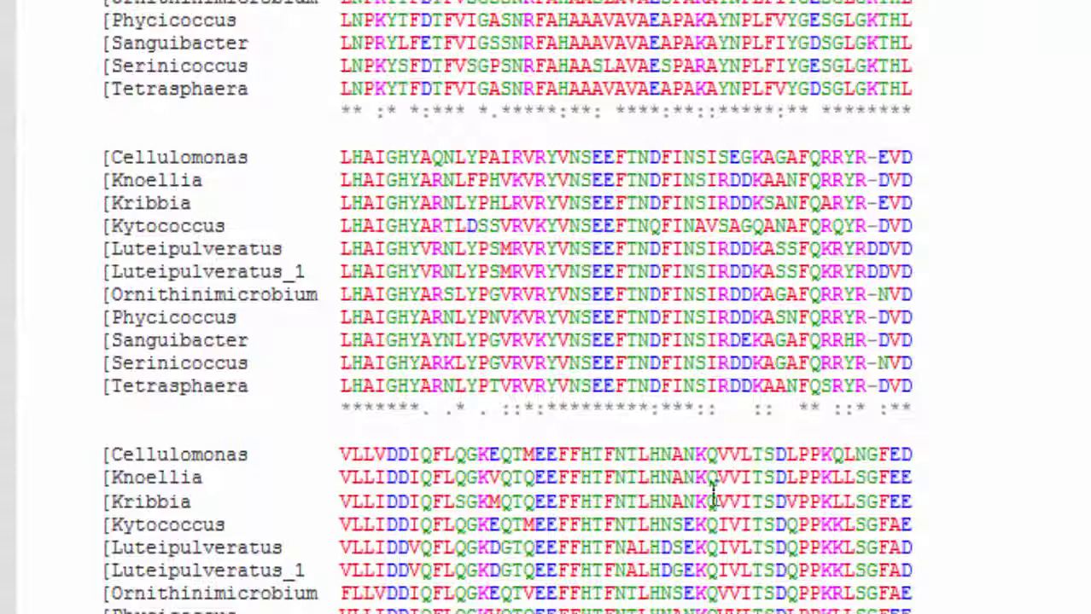
{"action": "scroll", "coordinate": [1082, 536], "scroll_direction": "down", "scroll_amount": 1}
{"action": "scroll", "coordinate": [503, 350], "scroll_direction": "down", "scroll_amount": 7}
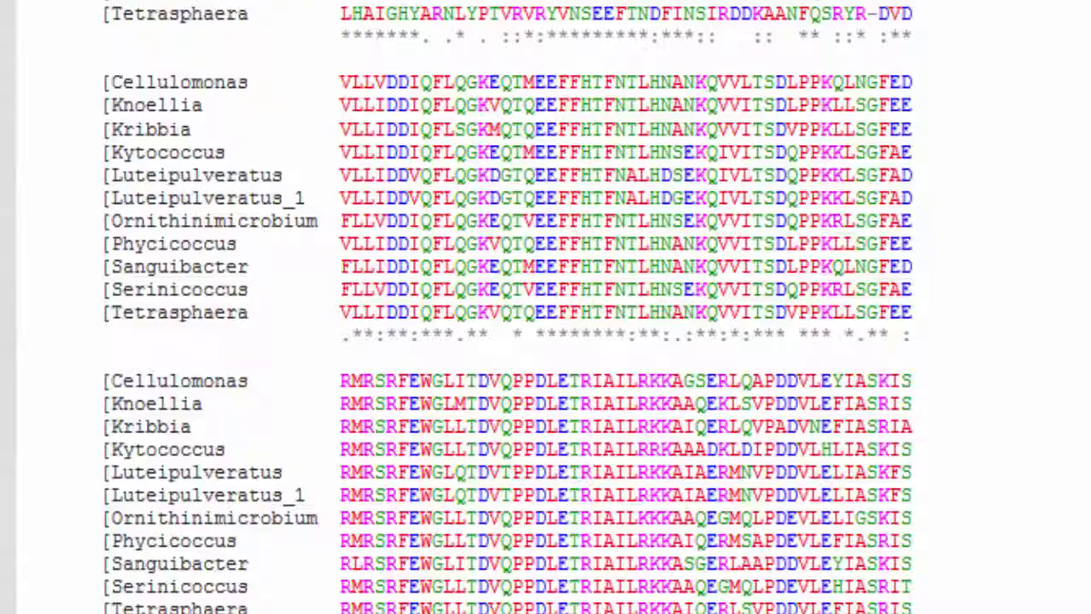
{"action": "scroll", "coordinate": [546, 342], "scroll_direction": "down", "scroll_amount": 20}
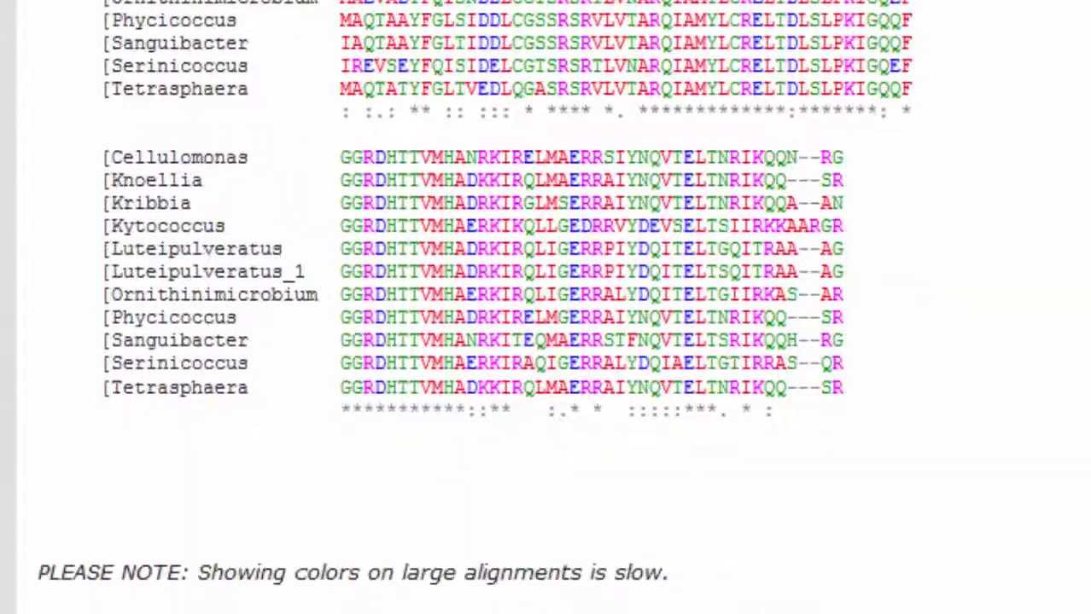
{"action": "scroll", "coordinate": [932, 592], "scroll_direction": "up", "scroll_amount": 20}
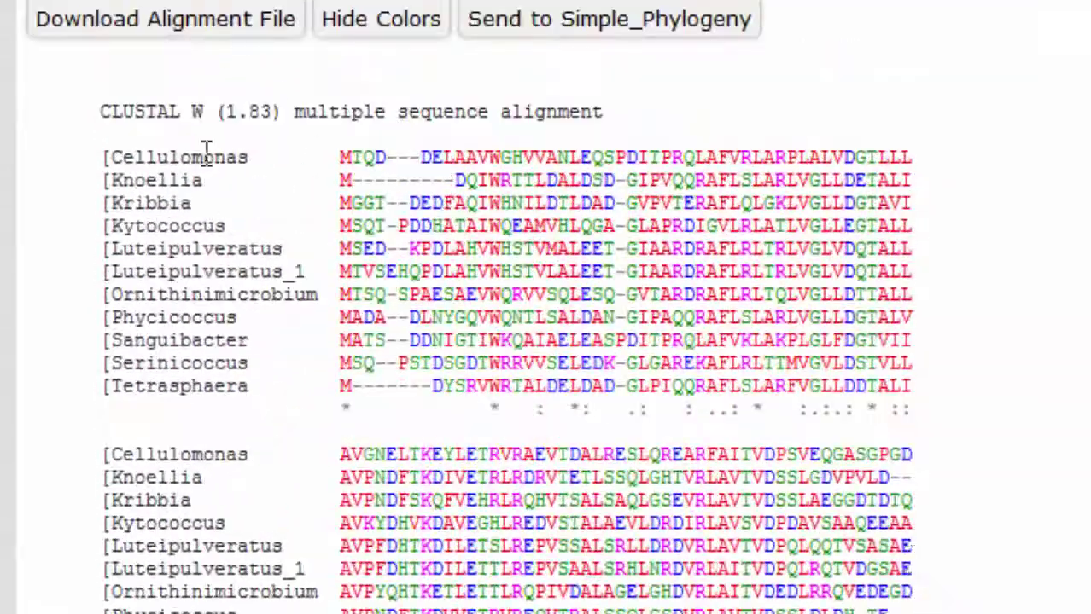
Select the alignment text from the CLUSTAL W header down to the final Tetrasphaera row.
{"action": "left_click_drag", "start_coordinate": [110, 111], "coordinate": [853, 611]}
{"action": "left_click", "coordinate": [854, 611]}
{"action": "scroll", "coordinate": [854, 610], "scroll_direction": "down", "scroll_amount": 20}
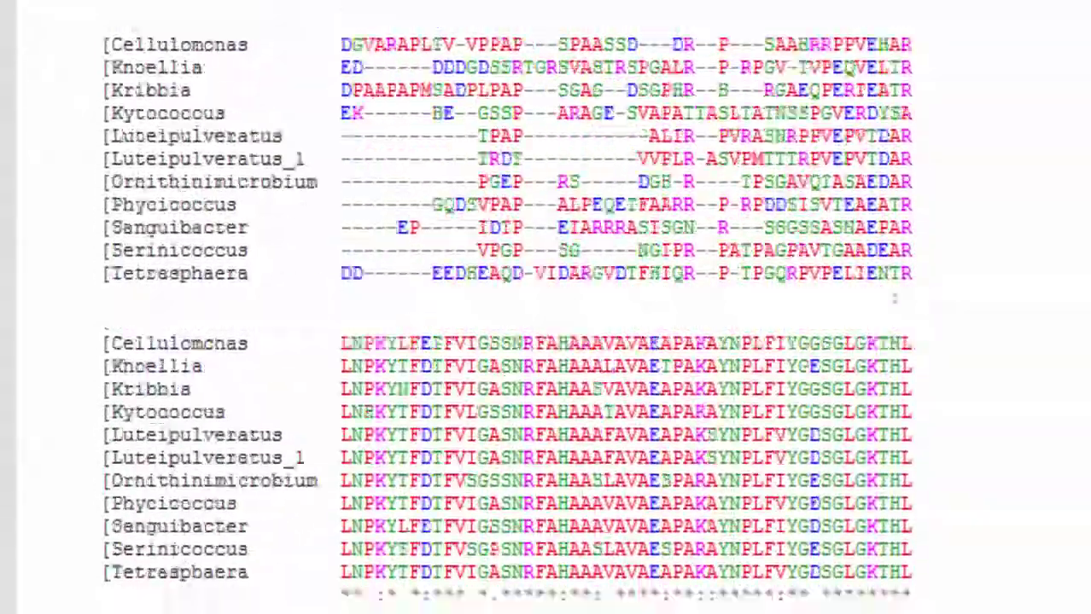
{"action": "left_click_drag", "start_coordinate": [895, 298], "coordinate": [807, 501]}
{"action": "left_click", "coordinate": [887, 608]}
{"action": "scroll", "coordinate": [887, 608], "scroll_direction": "down", "scroll_amount": 15}
{"action": "scroll", "coordinate": [888, 607], "scroll_direction": "down", "scroll_amount": 10}
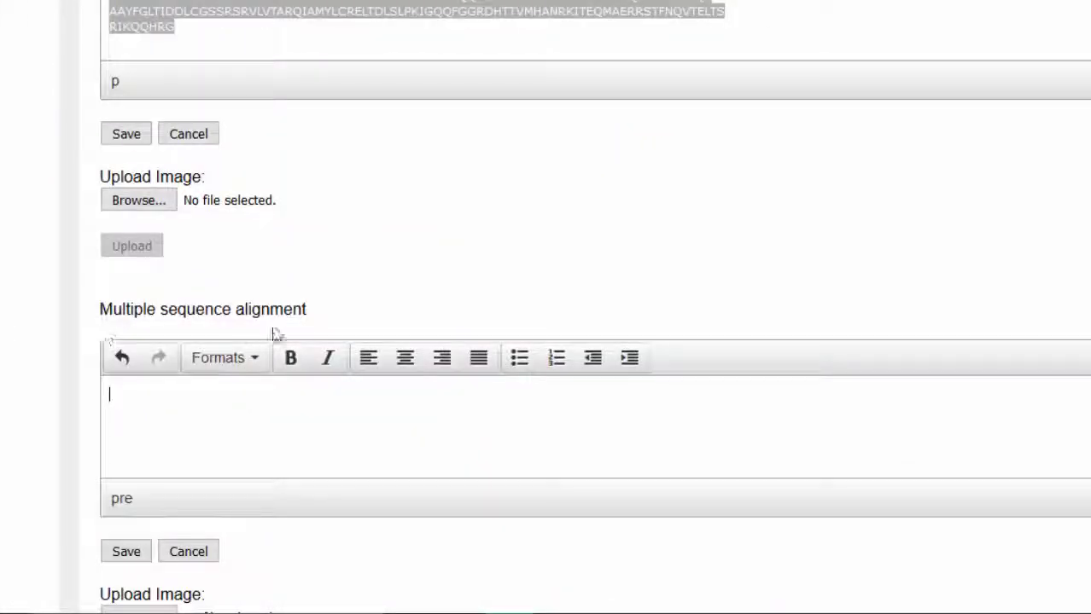
Paste the CLUSTAL W alignment into the empty box and restore the header's missing 'C'.
{"action": "right_click", "coordinate": [134, 399]}
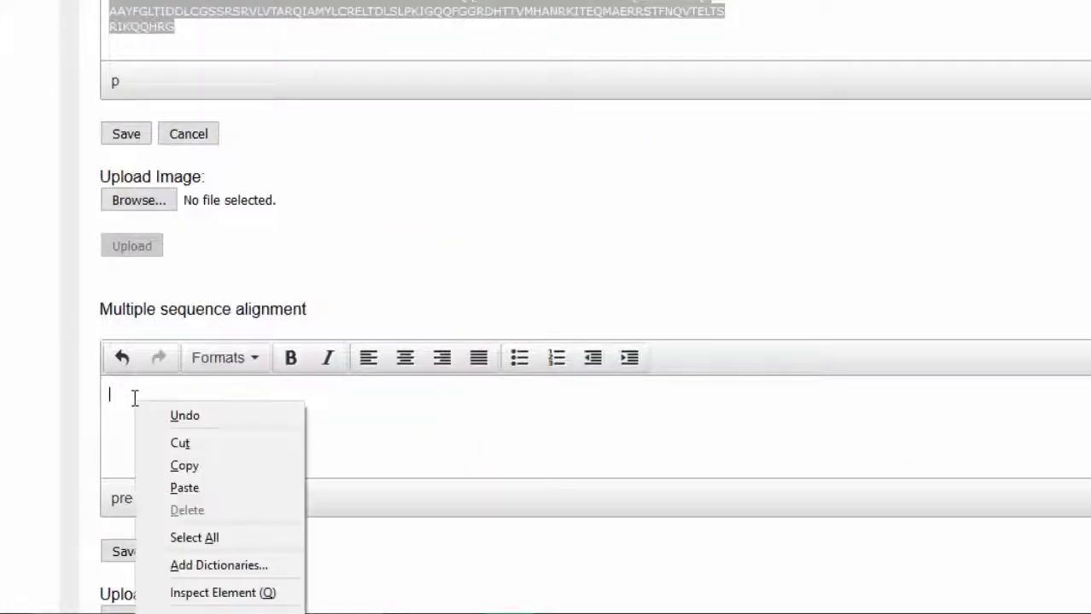
{"action": "left_click", "coordinate": [188, 488]}
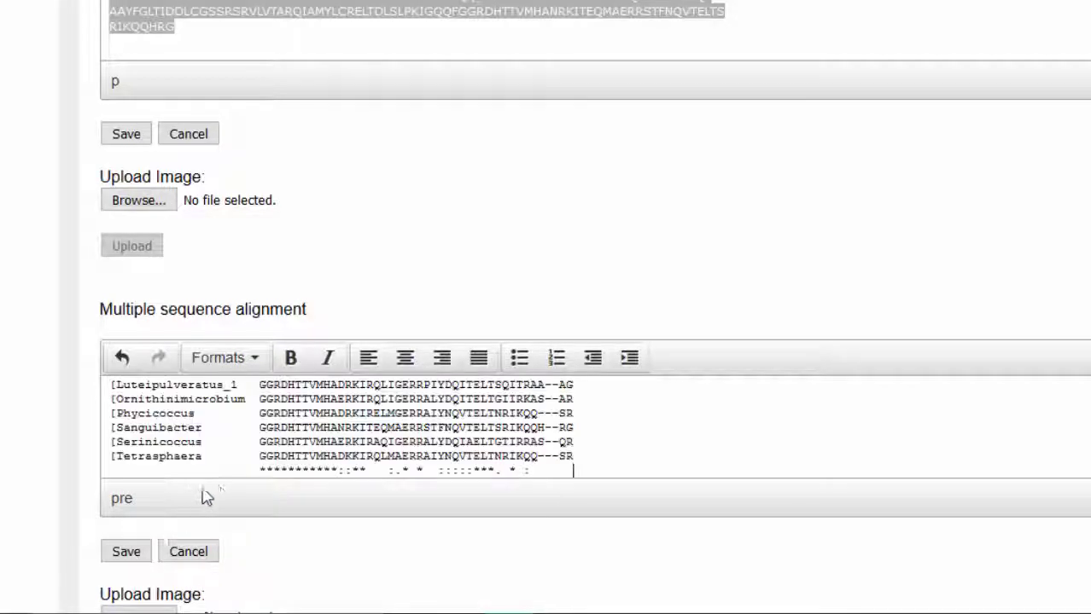
{"action": "scroll", "coordinate": [547, 427], "scroll_direction": "up", "scroll_amount": 10}
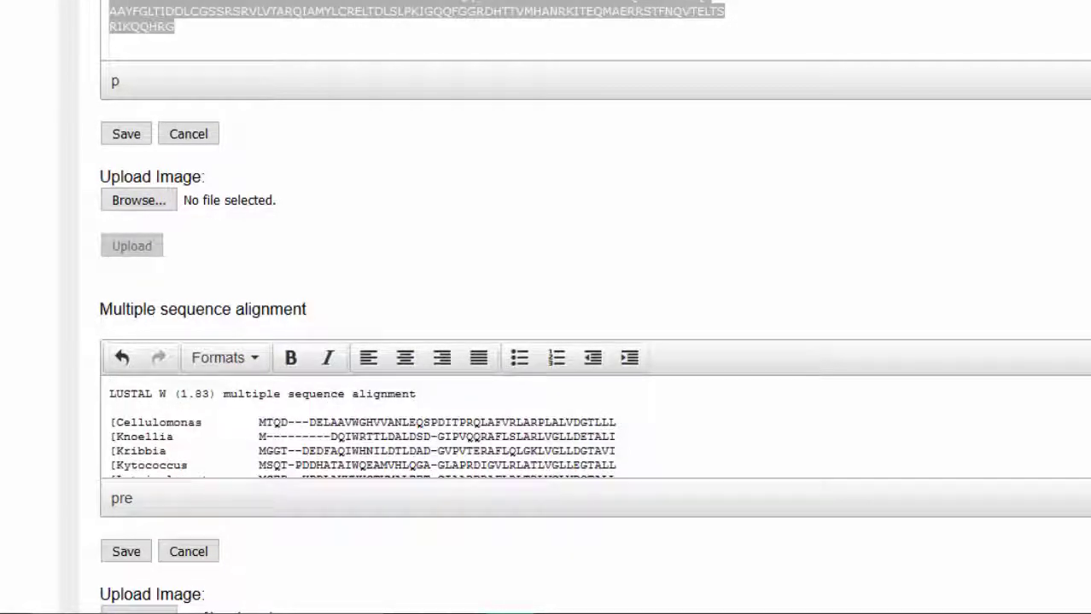
{"action": "left_click", "coordinate": [110, 394]}
{"action": "type", "text": "C"}
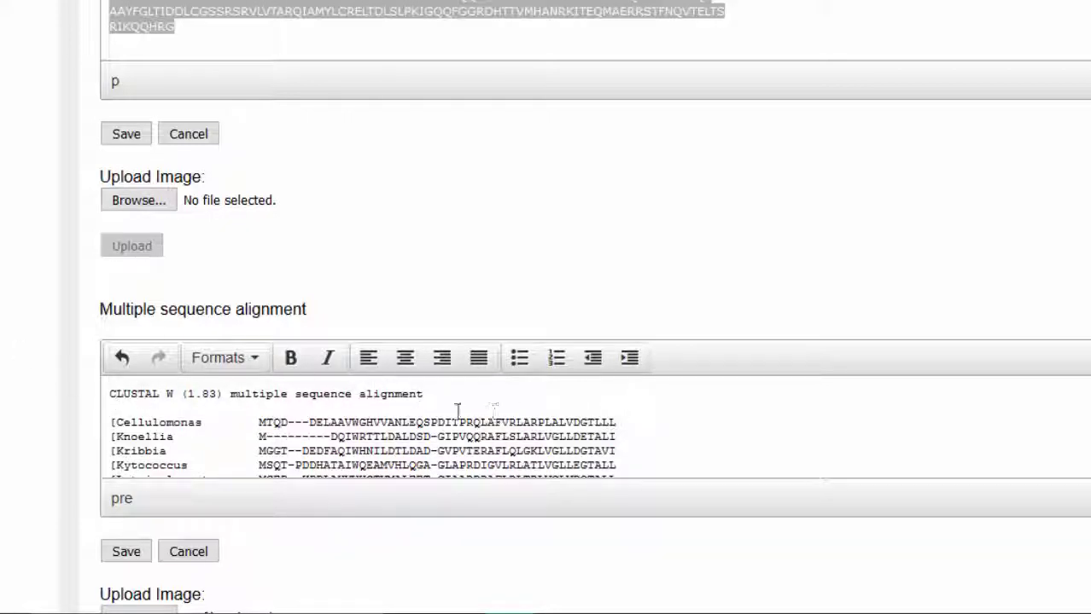
{"action": "key", "text": "End"}
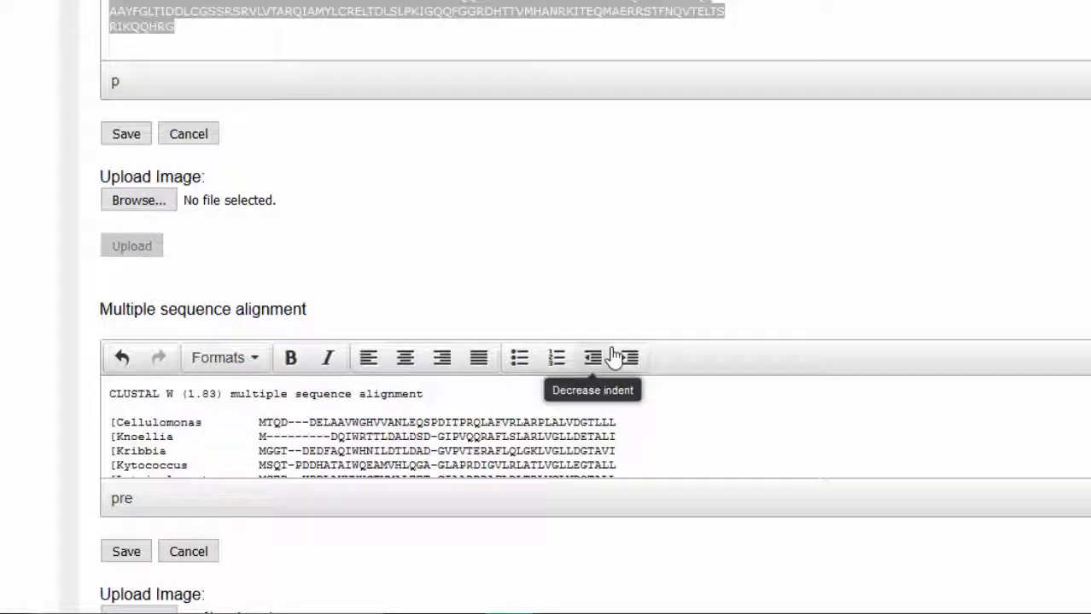
Save the pasted multiple sequence alignment to the GENI-ACT notebook.
{"action": "scroll", "coordinate": [699, 458], "scroll_direction": "down", "scroll_amount": 2}
{"action": "left_click", "coordinate": [127, 551]}
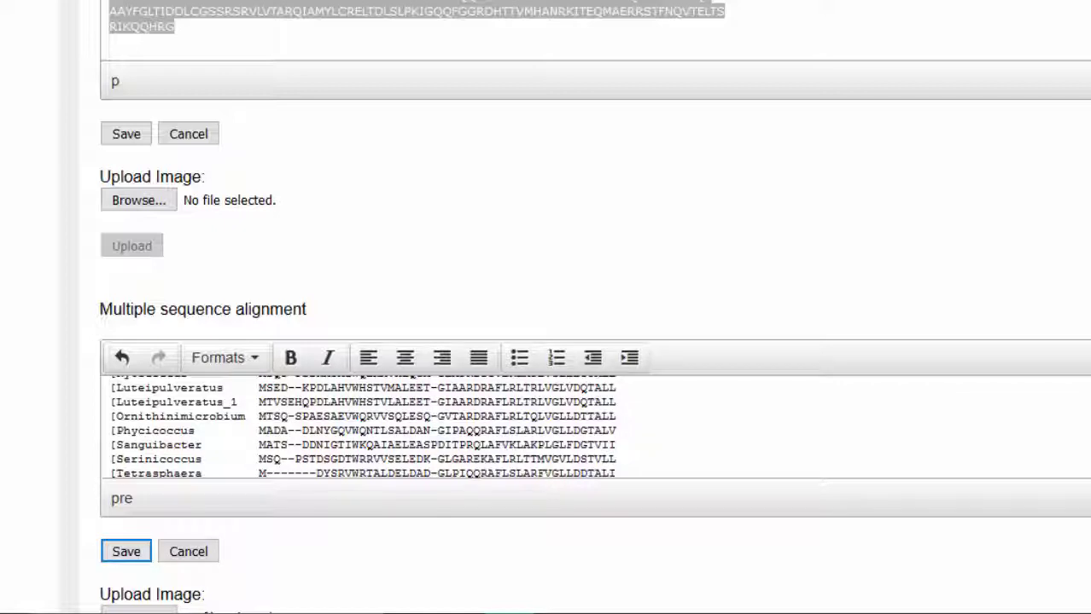
{"action": "scroll", "coordinate": [547, 307], "scroll_direction": "down", "scroll_amount": 4}
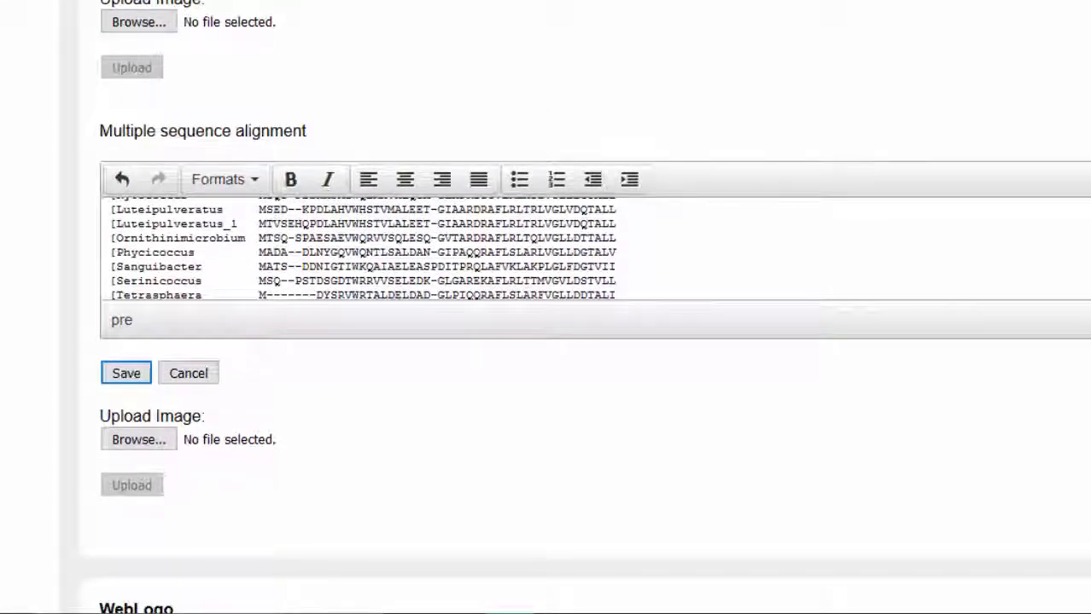
{"action": "scroll", "coordinate": [546, 307], "scroll_direction": "down", "scroll_amount": 1}
{"action": "scroll", "coordinate": [546, 307], "scroll_direction": "down", "scroll_amount": 2}
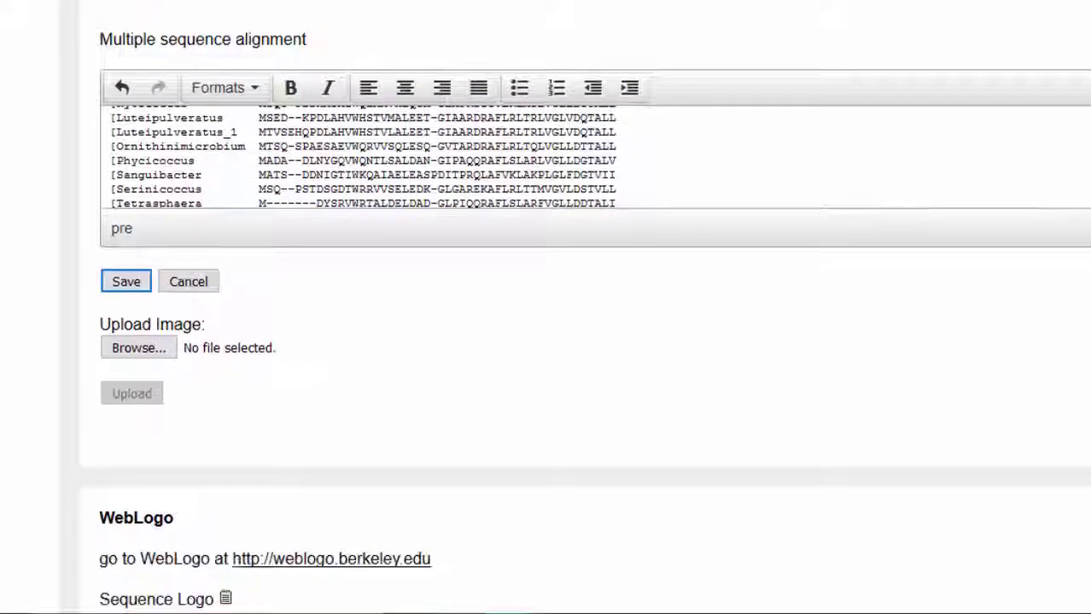